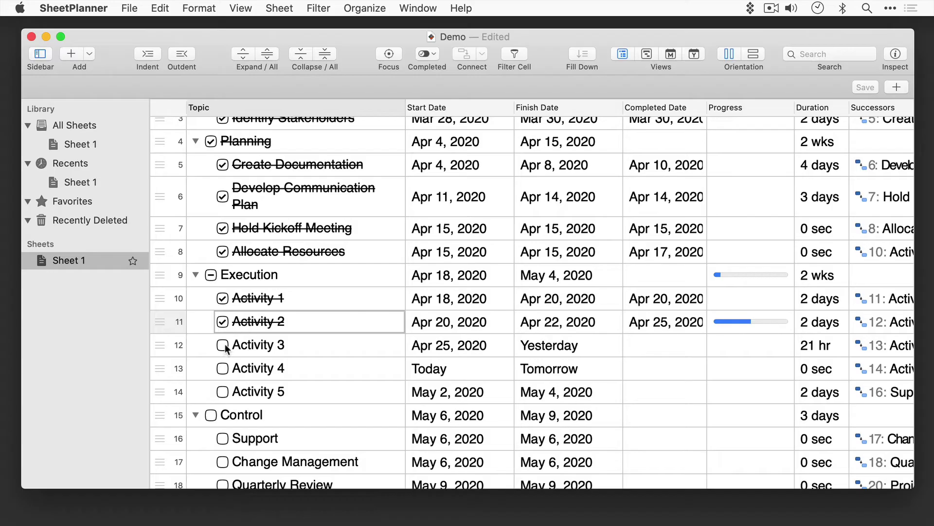
Mark Activity 3 as completed and select Activity 4 in the project timeline.
left_click(223, 345)
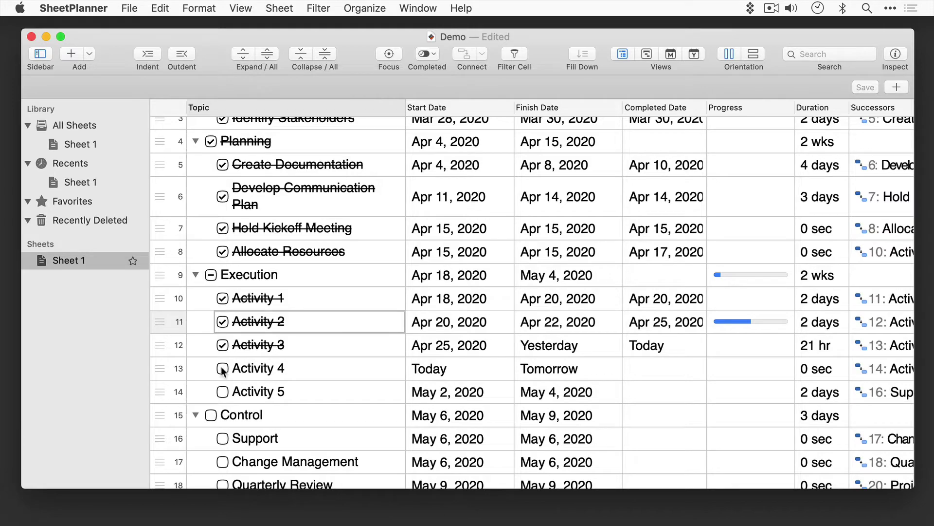
left_click(223, 368)
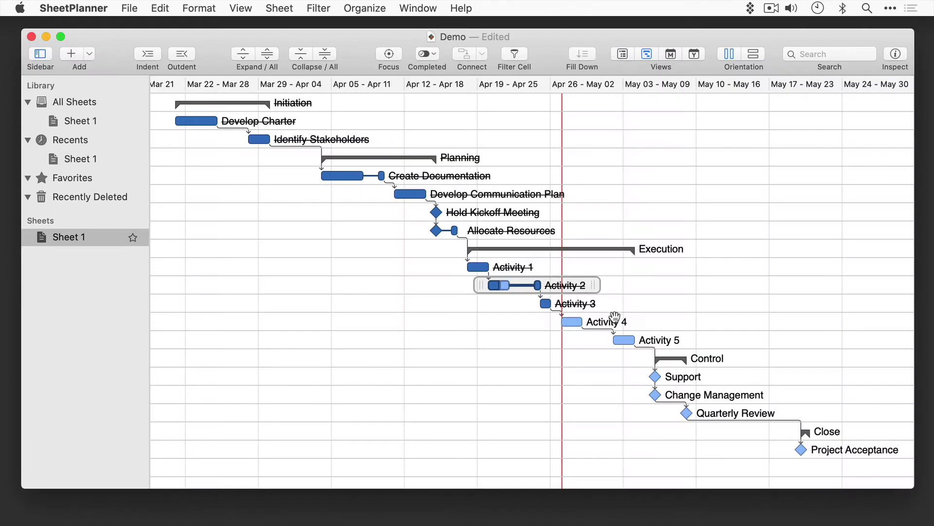
left_click(616, 320)
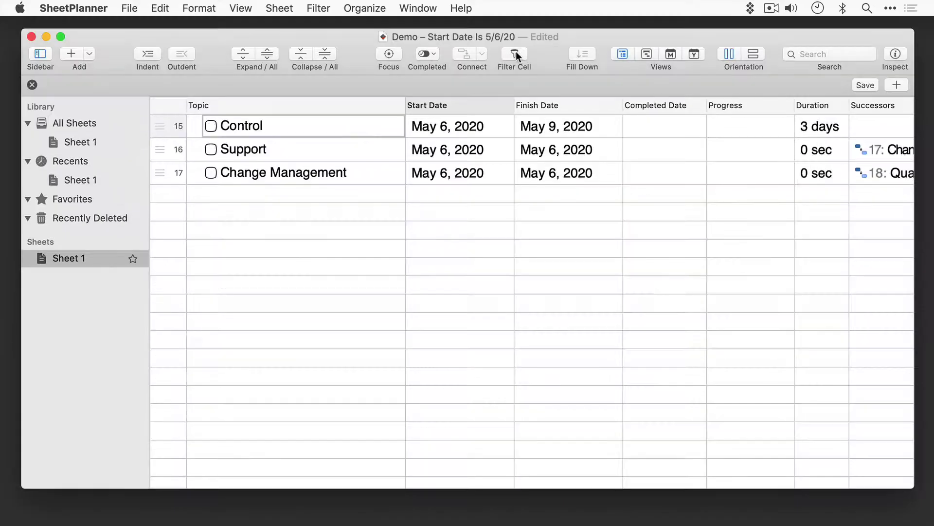
Filter the sheet by the Control row's start date and change the condition to is after 5/6/2020.
left_click(516, 51)
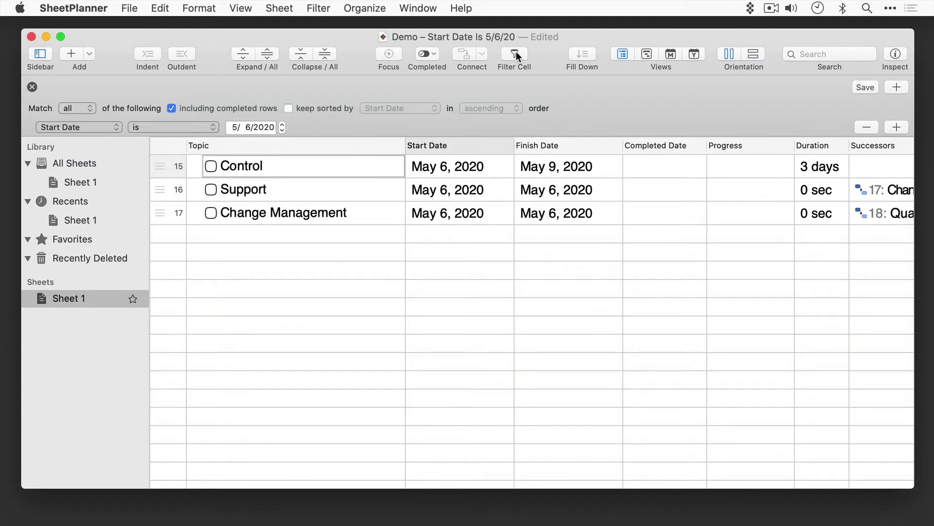
left_click(209, 127)
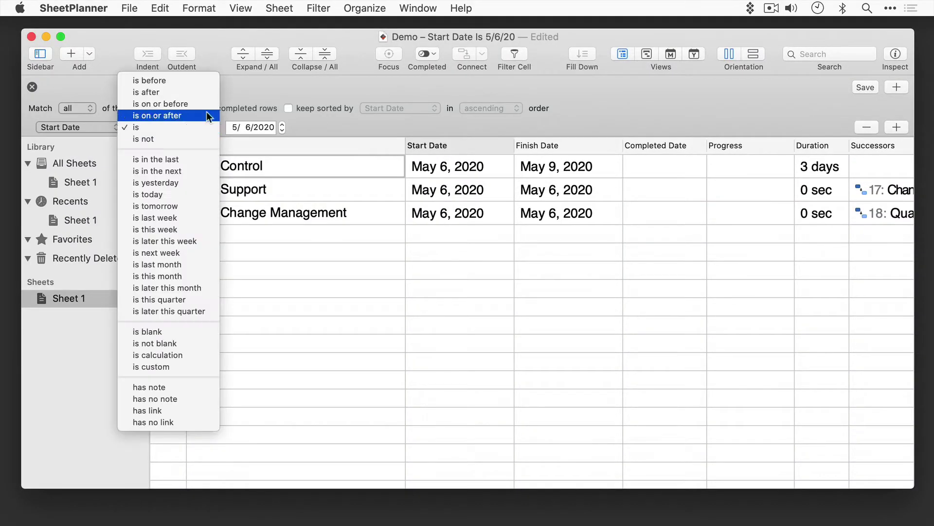
left_click(202, 92)
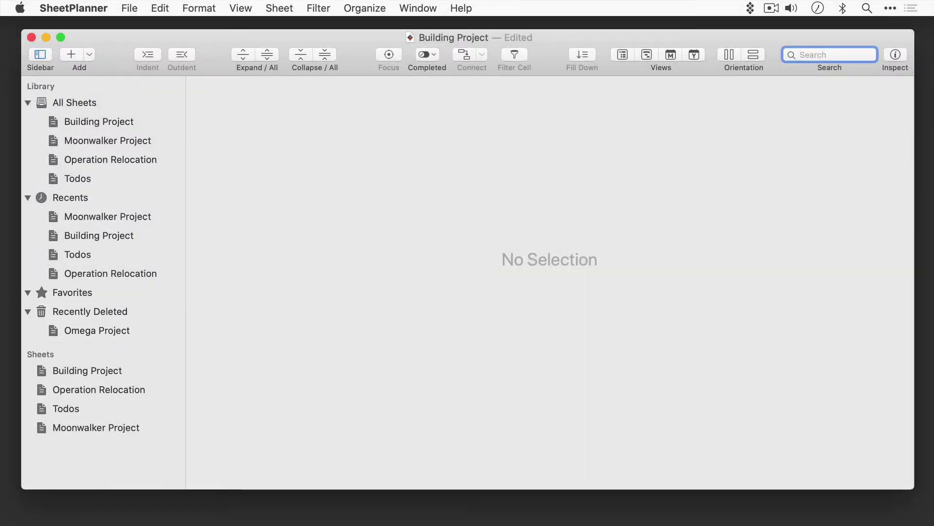
Add the Building Project and Moonwalker Project sheets to the favorites.
left_click(137, 140)
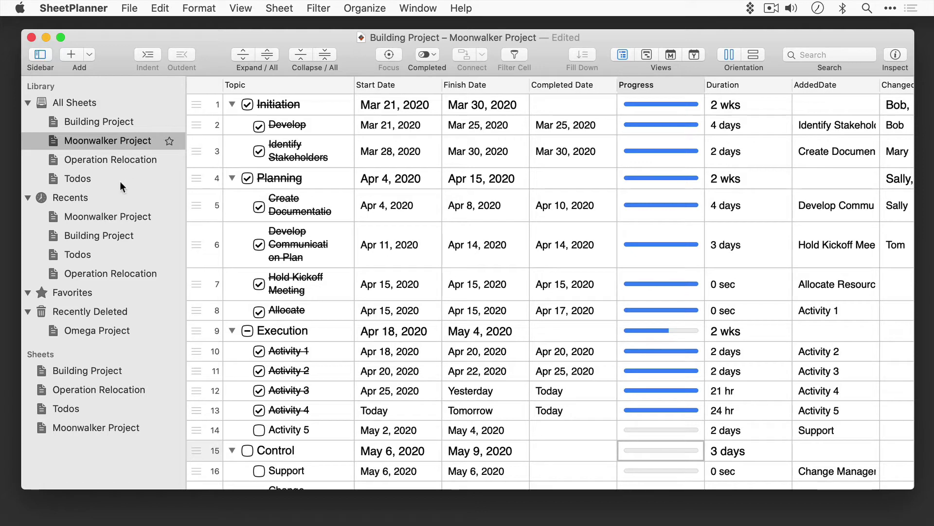
left_click(101, 233)
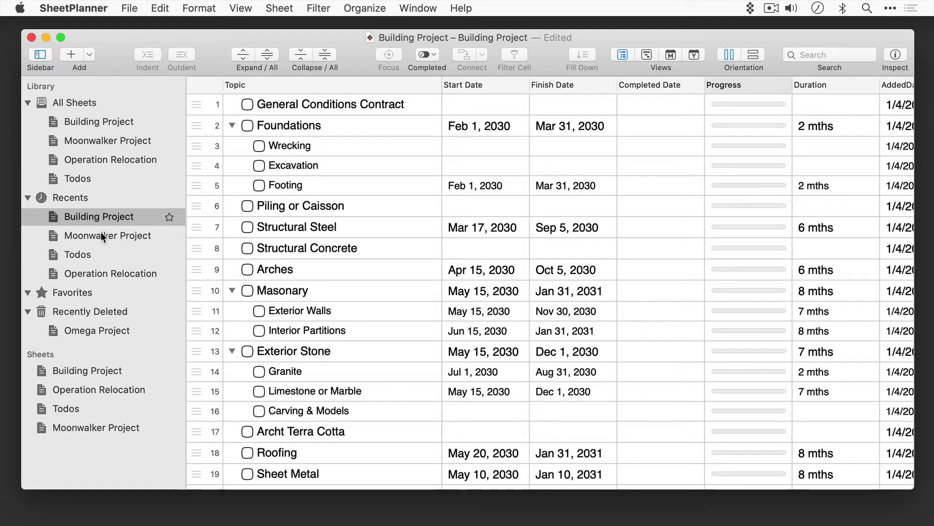
left_click(170, 217)
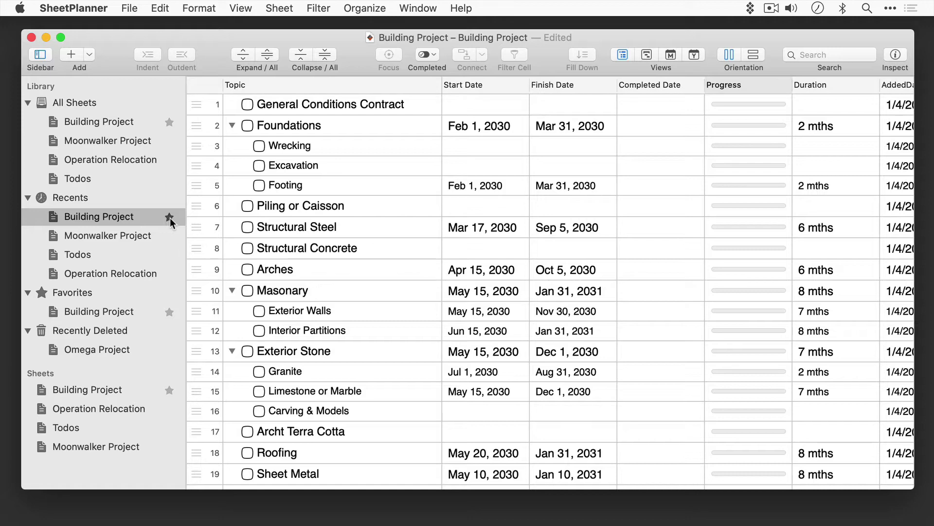
right_click(142, 235)
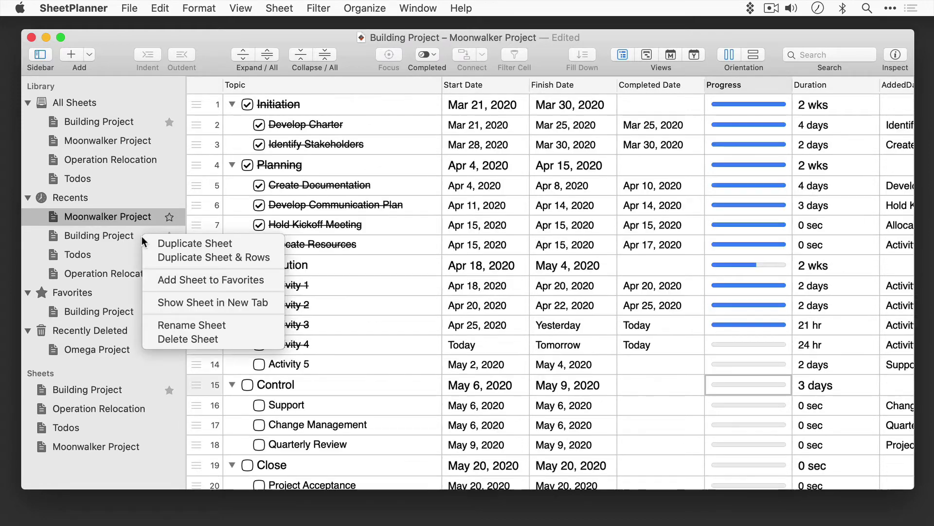
left_click(183, 280)
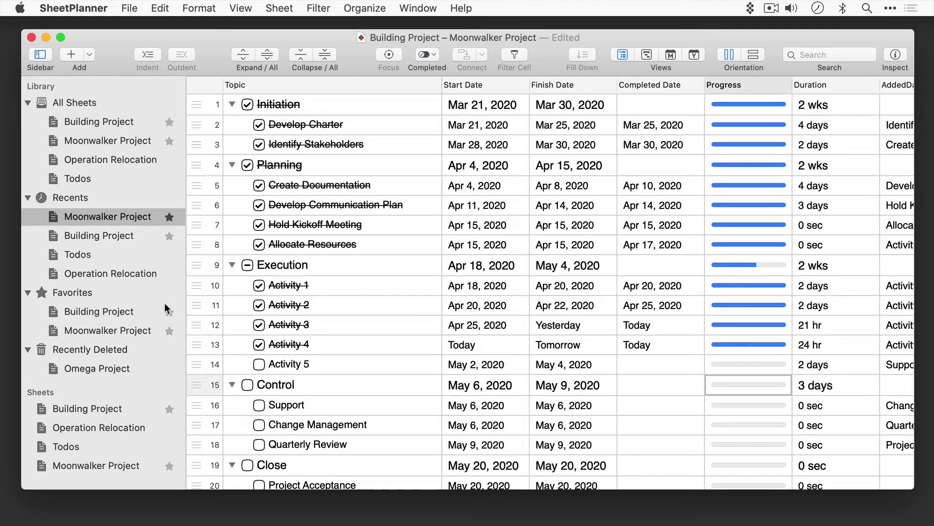
Undelete the Omega Project sheet and collapse the Recents group.
right_click(112, 367)
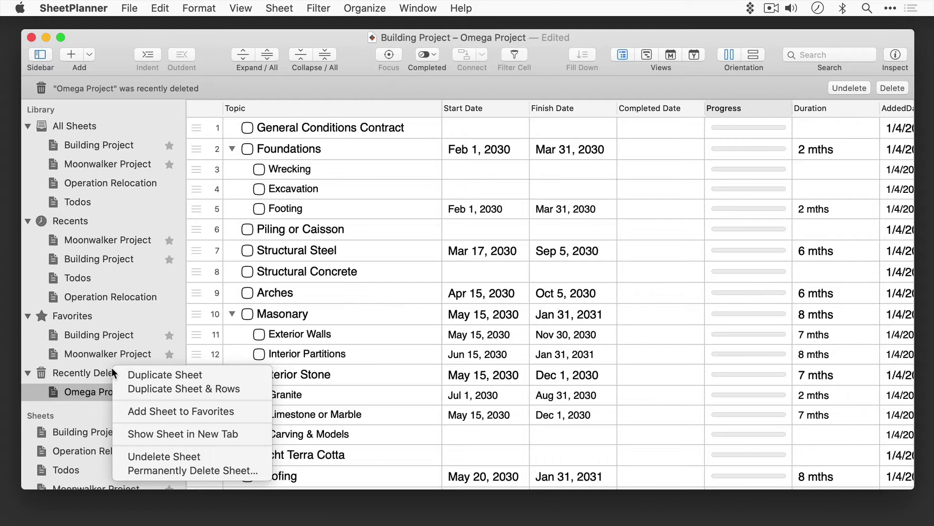
left_click(156, 451)
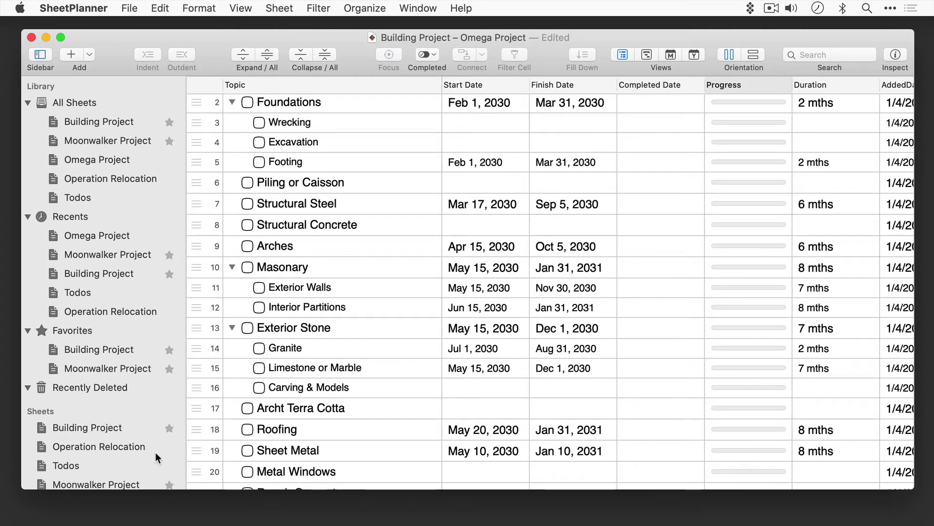
left_click(28, 216)
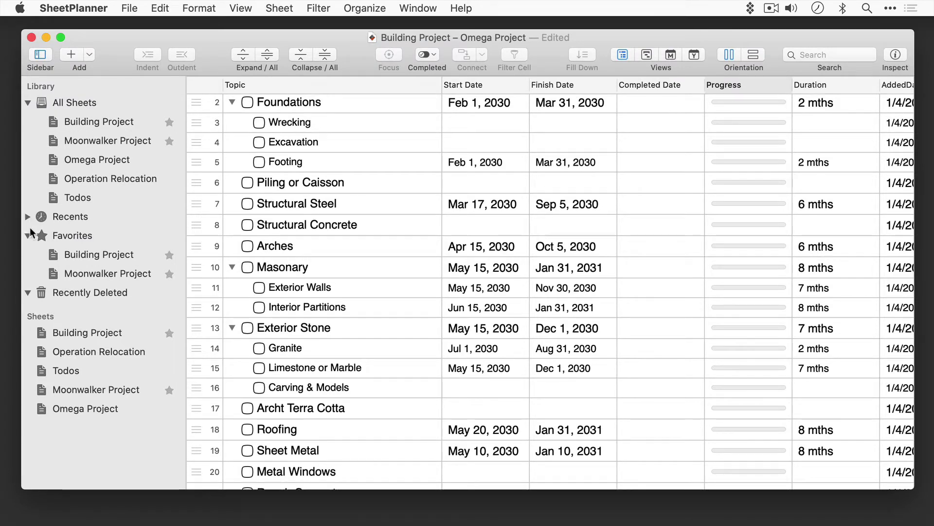
Display the Todos sheet, switch to the Building Project sheet, and look through the available sheet commands.
left_click(67, 372)
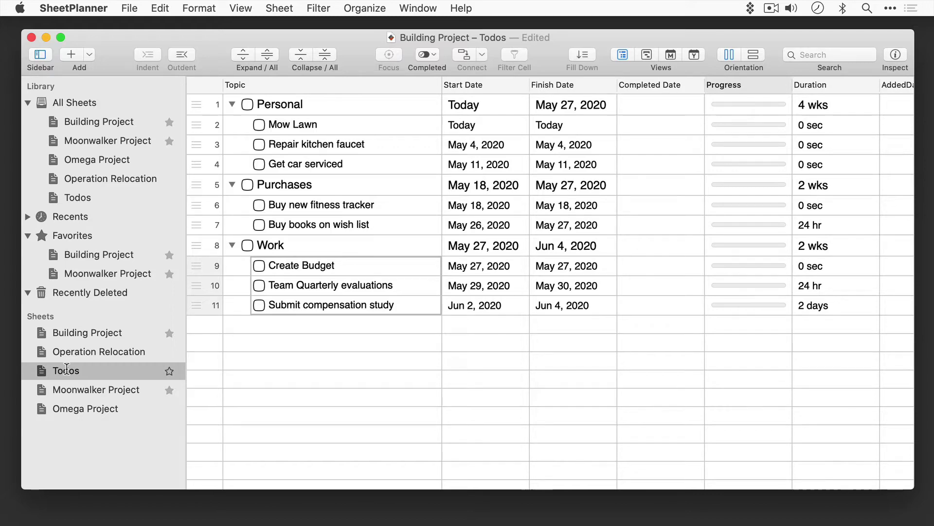
key("super+1")
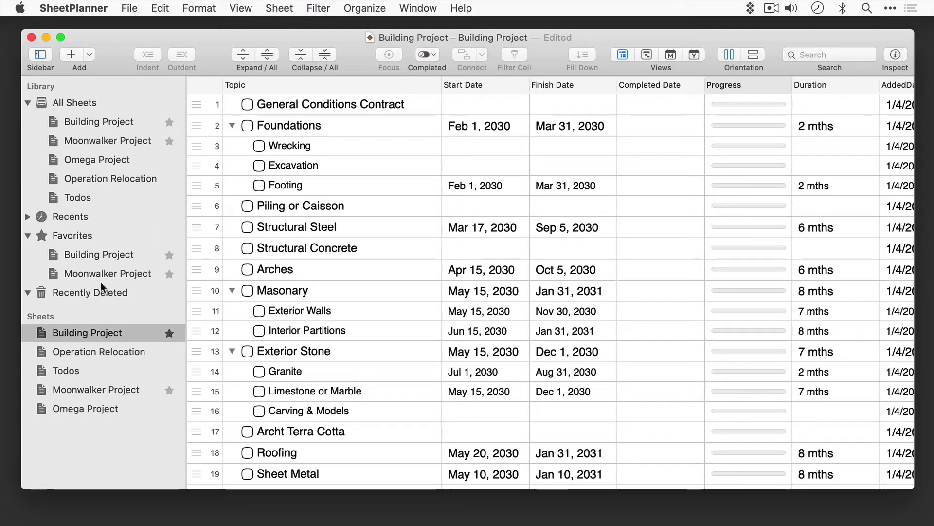
left_click(279, 6)
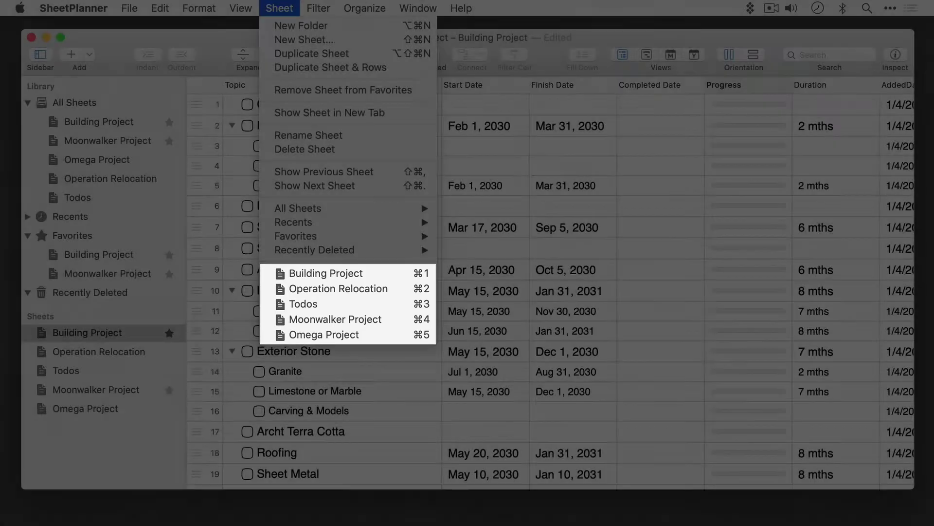
left_click(281, 9)
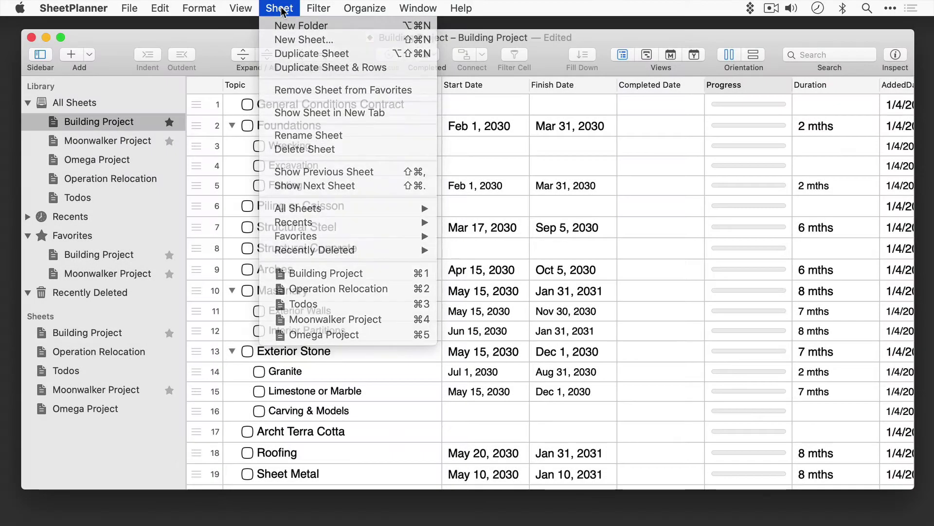
Show the Moonwalker Project sheet in a new tab, display Todos there, and return to the original Moonwalker Project tab.
right_click(140, 142)
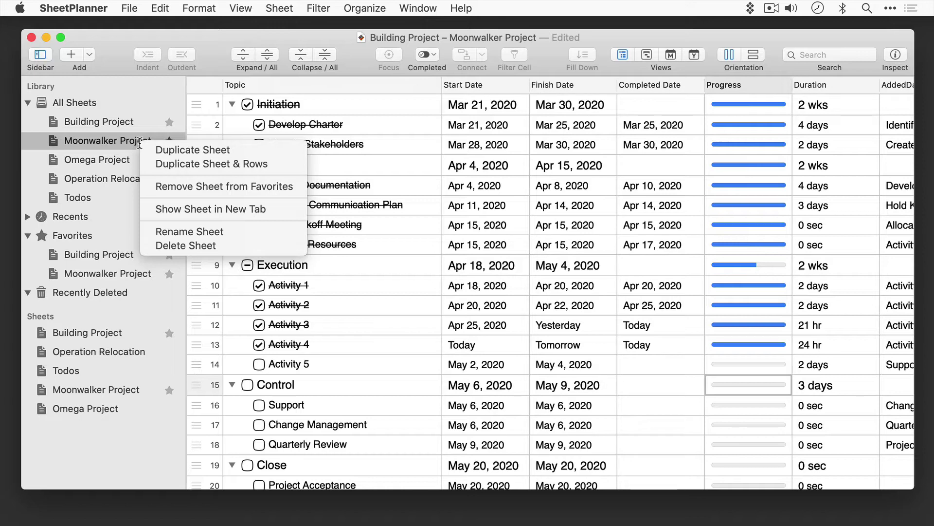
left_click(212, 209)
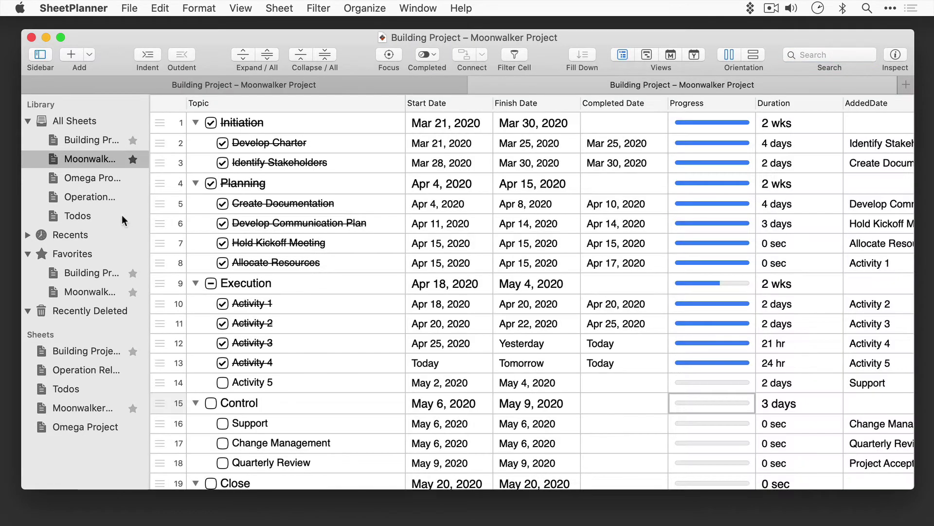
left_click(121, 215)
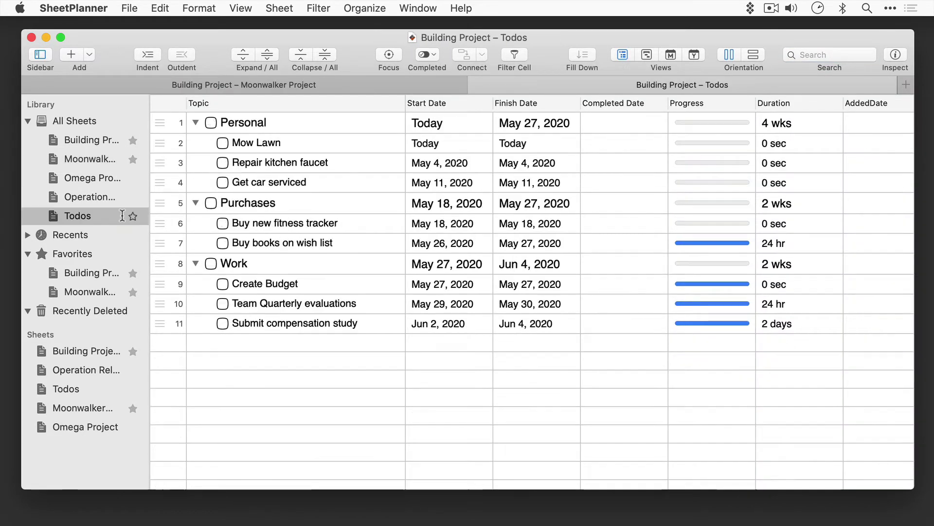
left_click(135, 86)
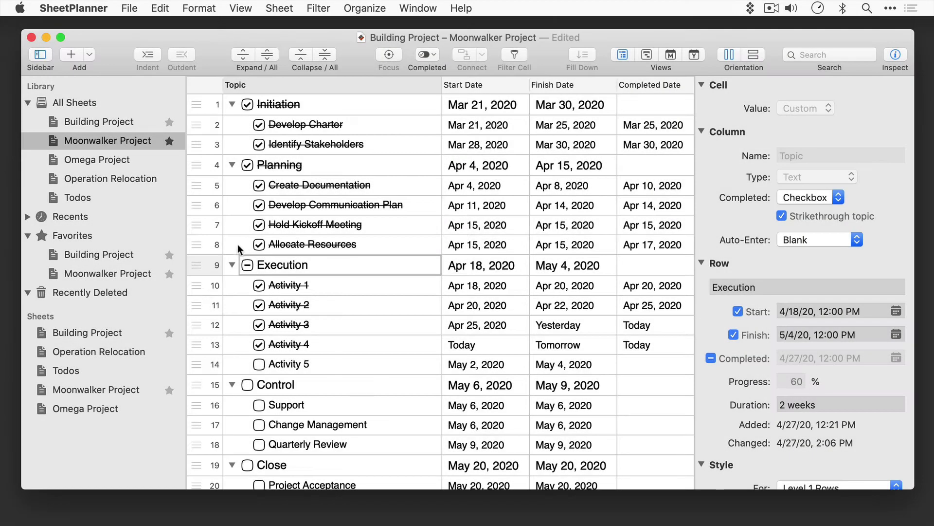
Select the entire Activity 1 row and display its row commands.
left_click(197, 287)
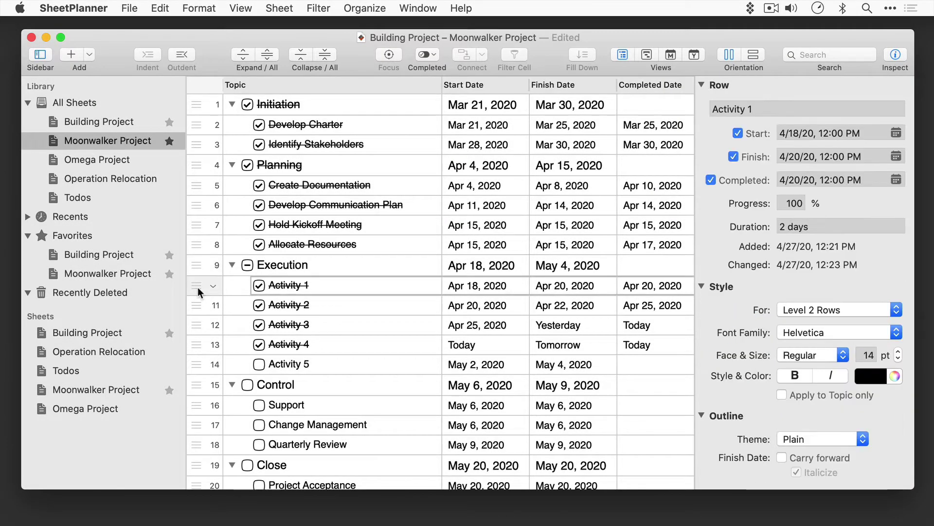
right_click(211, 286)
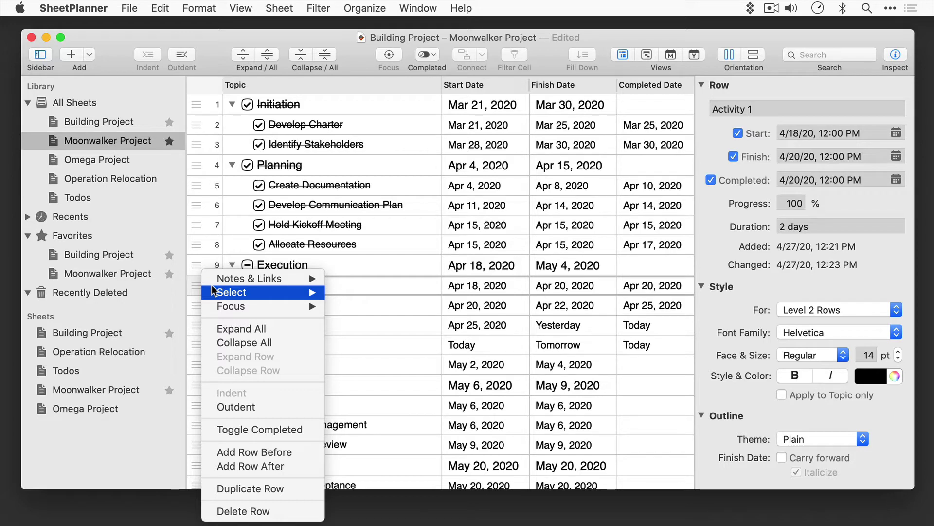
Move Activity 3 beneath Activity 4 as its child row and move it back between Activity 2 and Activity 4.
left_click(195, 326)
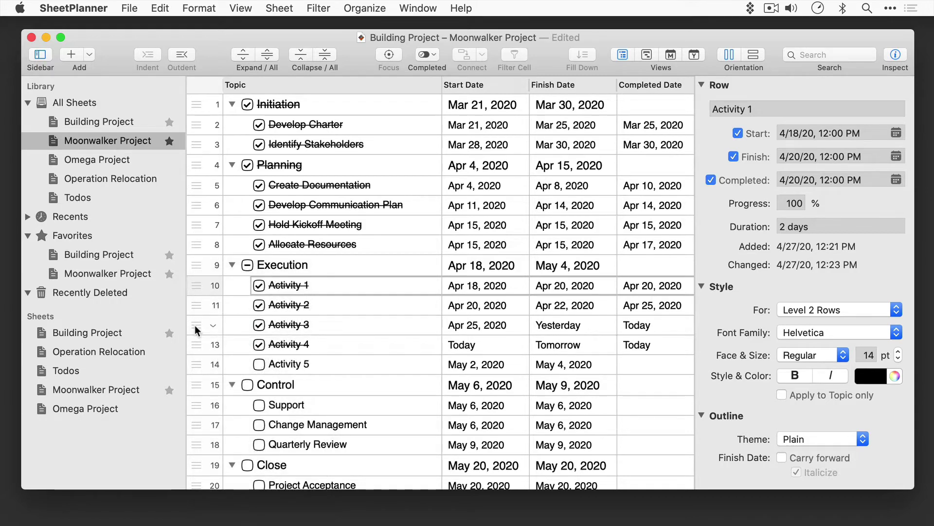
left_click(199, 343)
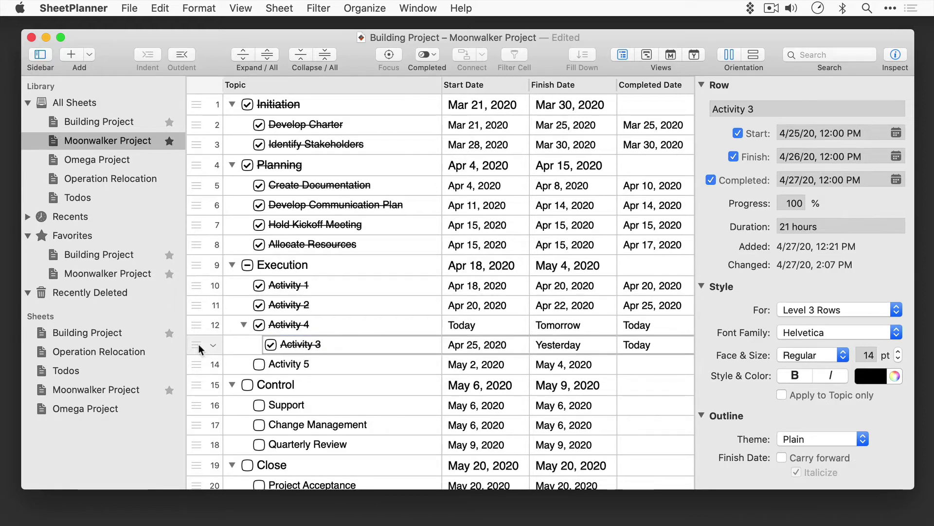
left_click_drag(199, 343, 198, 313)
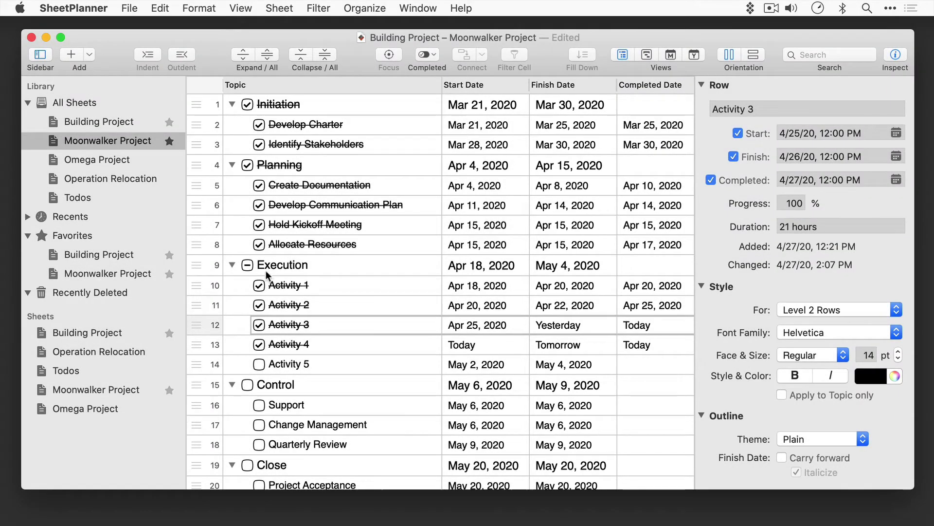
Try to sort the Moonwalker Project sheet by Finish Date in descending order.
left_click(606, 86)
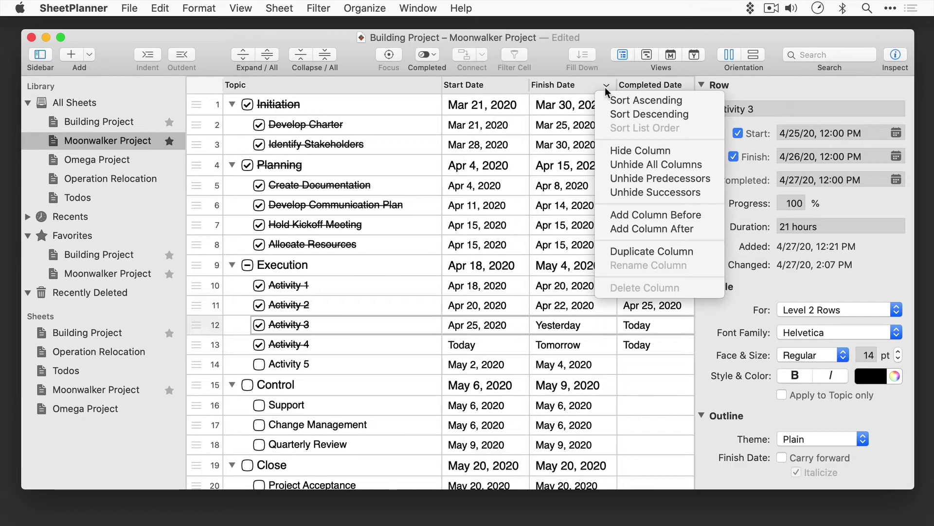
left_click(614, 115)
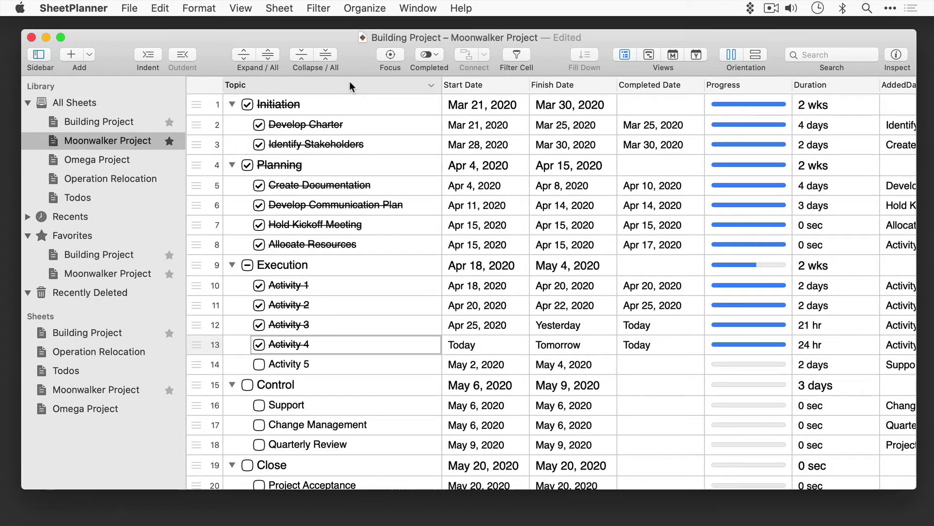
Look through the items available for customizing the toolbar and leave the customization.
right_click(358, 58)
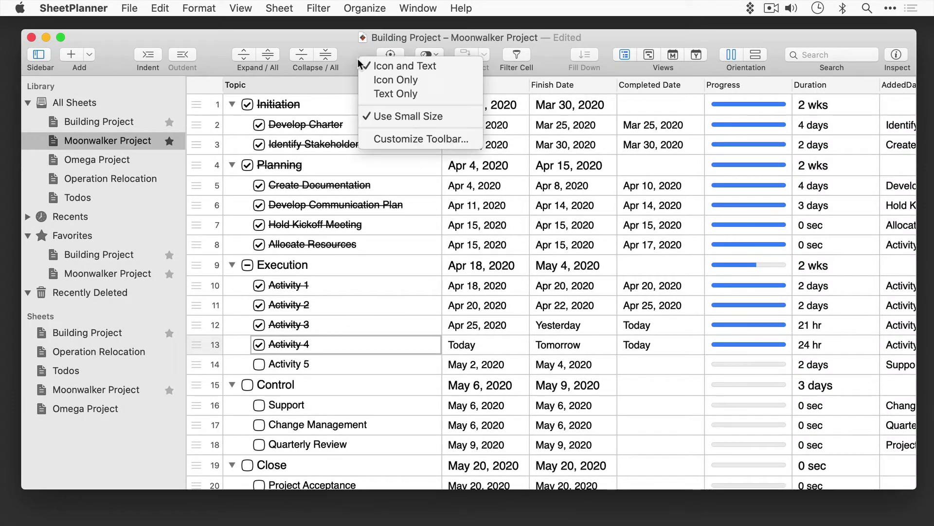
left_click(390, 134)
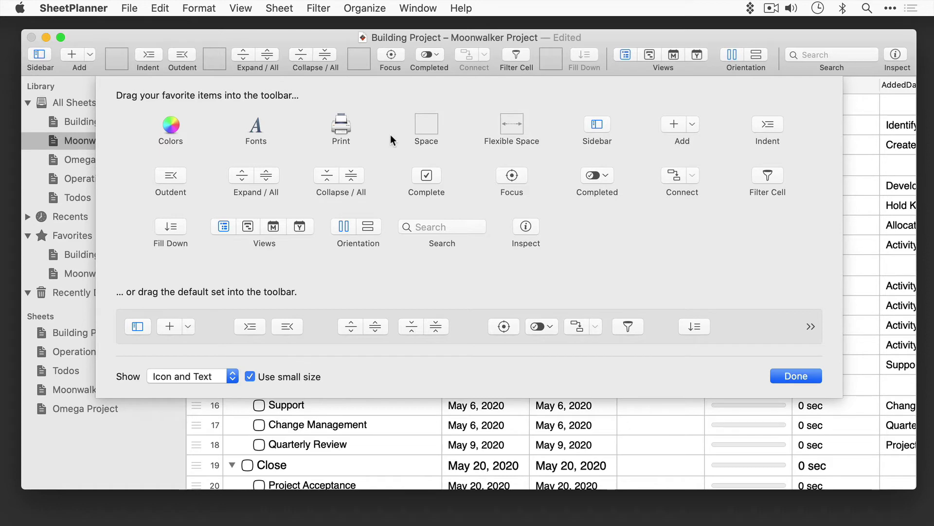
left_click(795, 373)
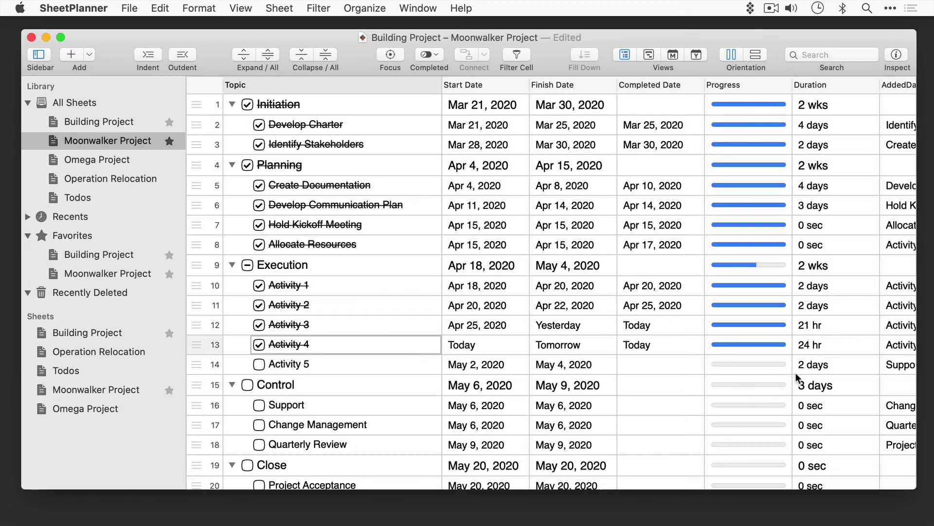
Hide the sidebar and show it again.
left_click(42, 55)
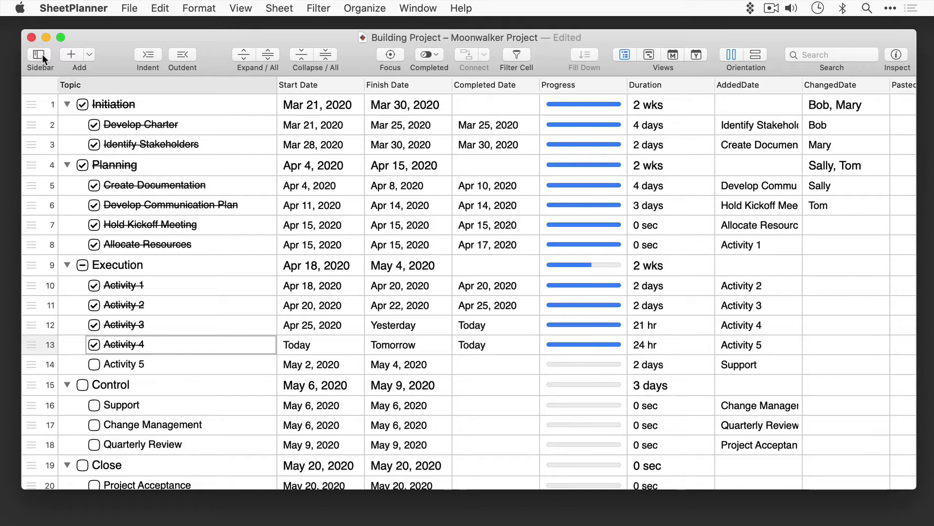
key("alt+super+s")
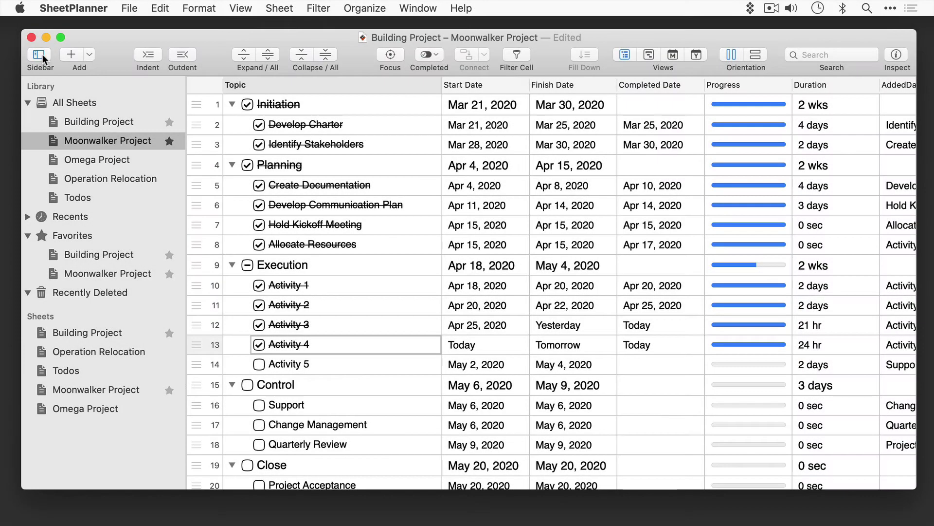
Add a new blank row directly below Activity 4 in the Execution group.
left_click(66, 56)
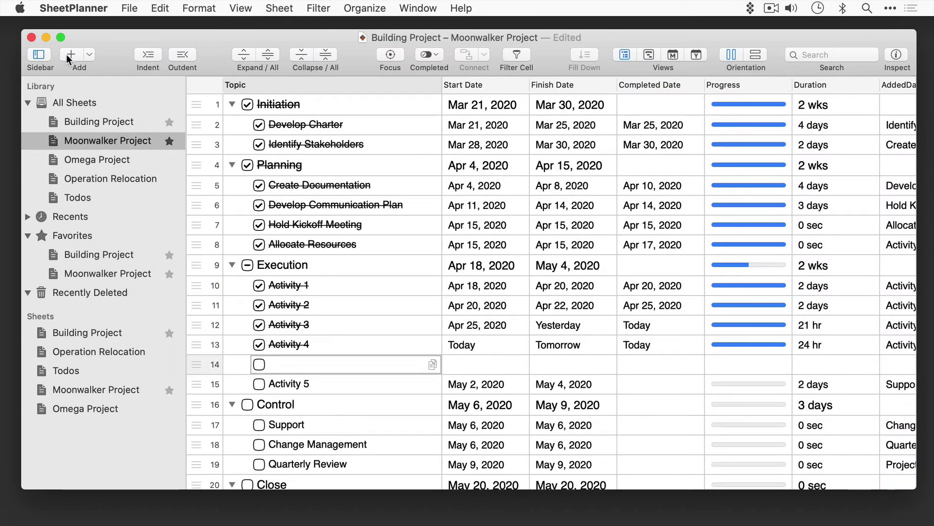
Name the new row Activity 4.5 and look over the options for adding rows, columns, folders and sheets.
type("Activity 4.5")
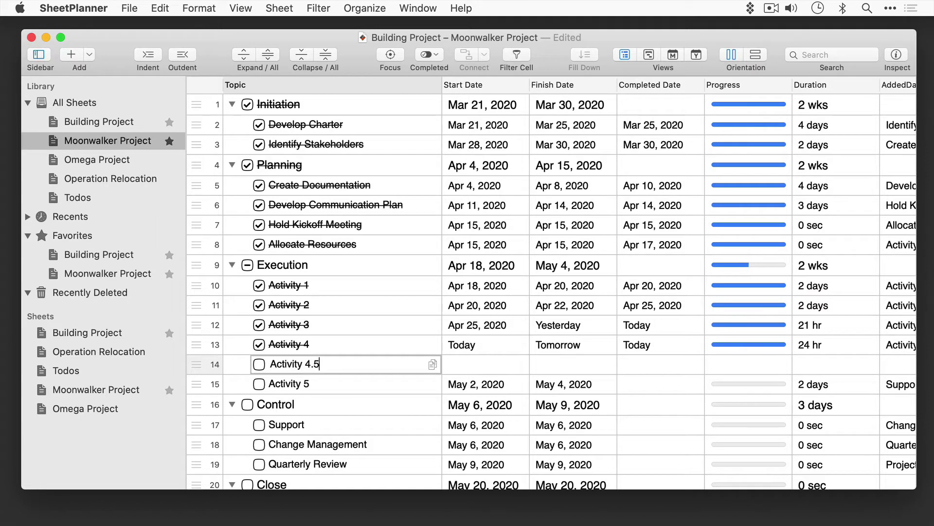
left_click(89, 55)
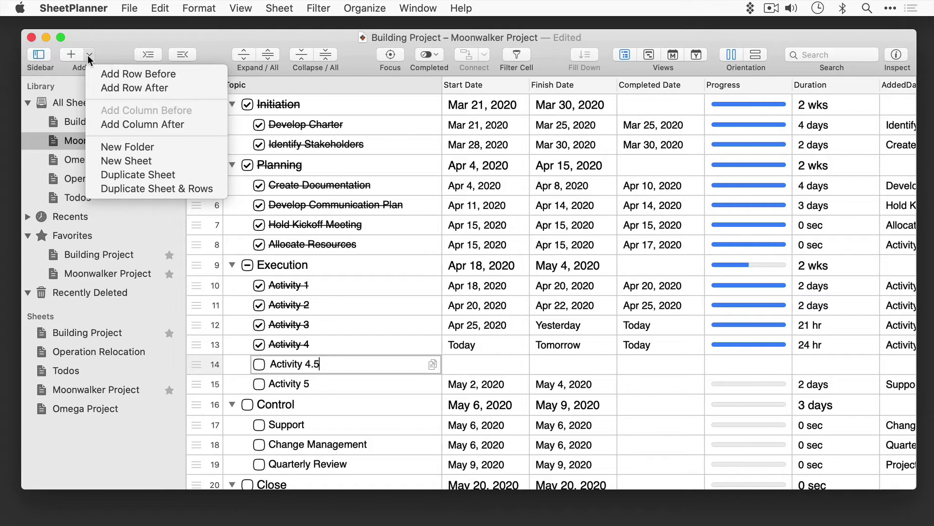
left_click(108, 51)
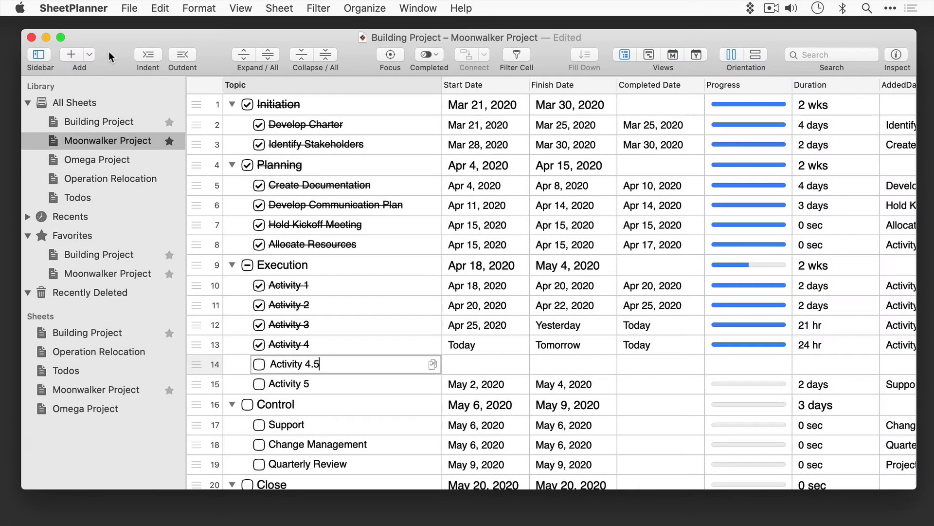
Indent the Activity 4.5 row beneath Activity 4, and outdent it twice to make it a top-level row outside Execution.
left_click(146, 54)
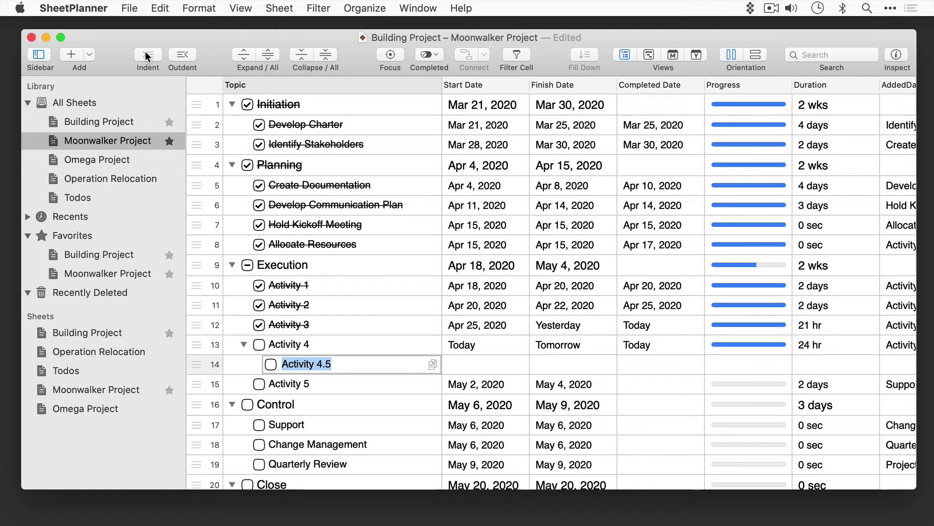
left_click(180, 58)
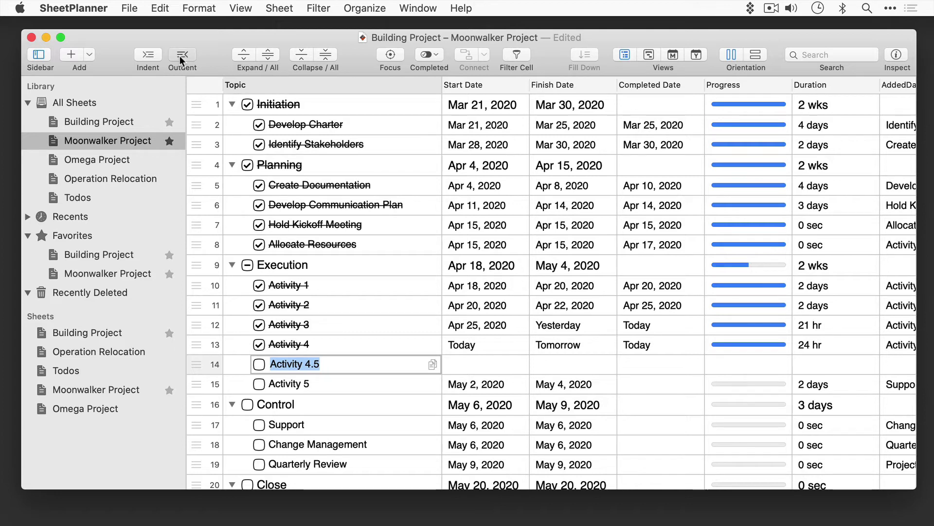
left_click(180, 55)
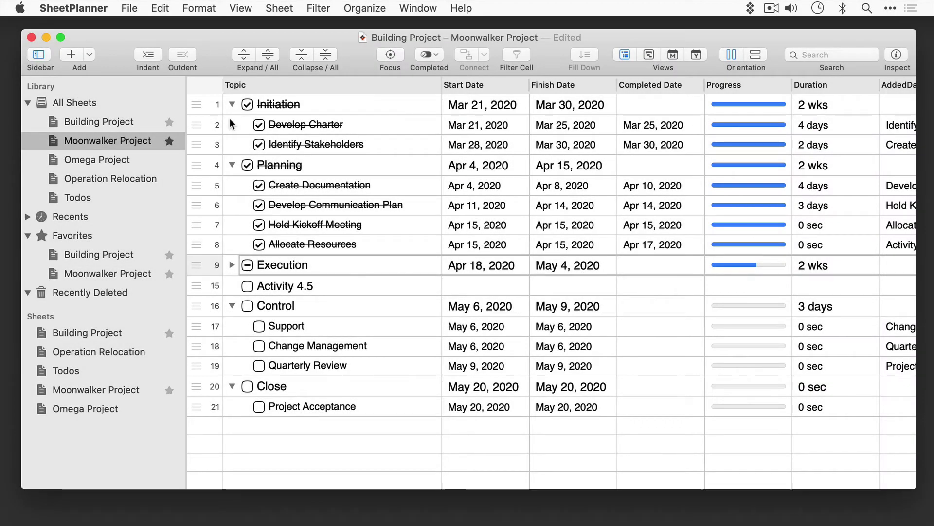
Expand and collapse the Execution group, and do the same for all groups in the sheet.
left_click(241, 57)
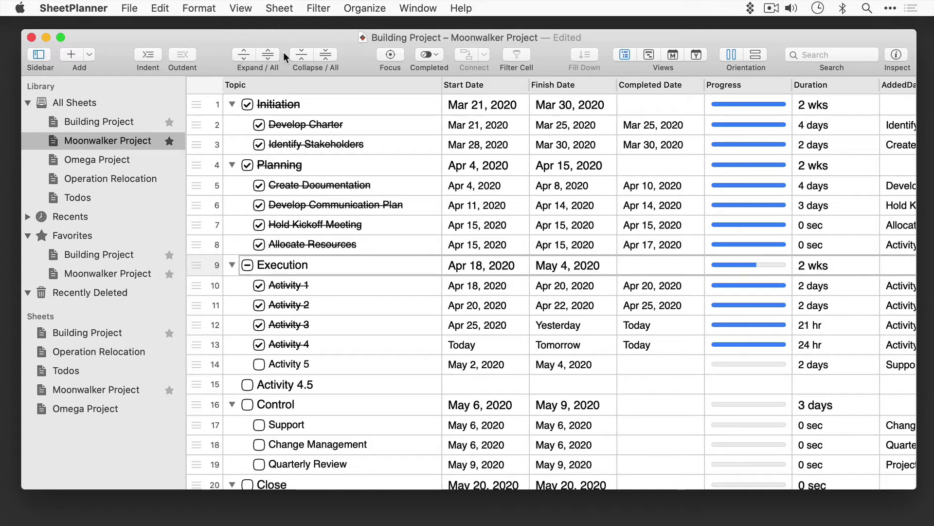
left_click(299, 51)
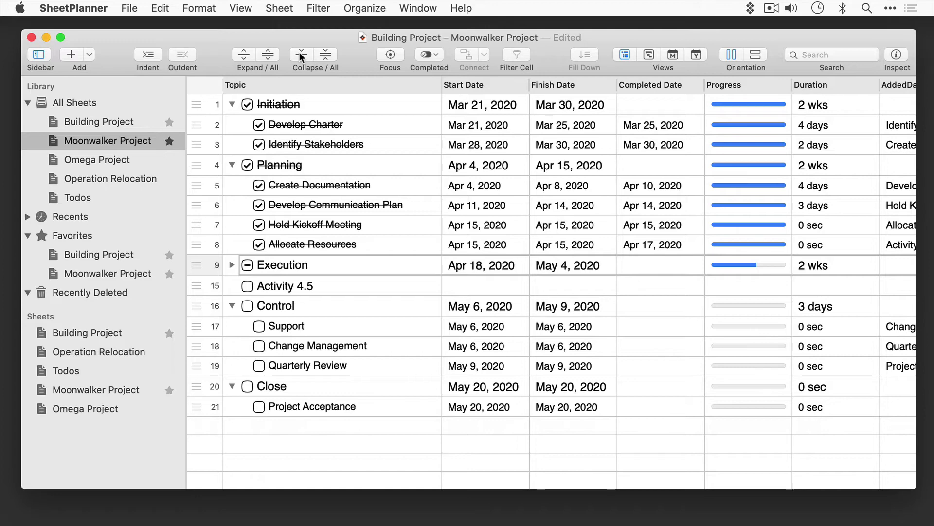
left_click(268, 57)
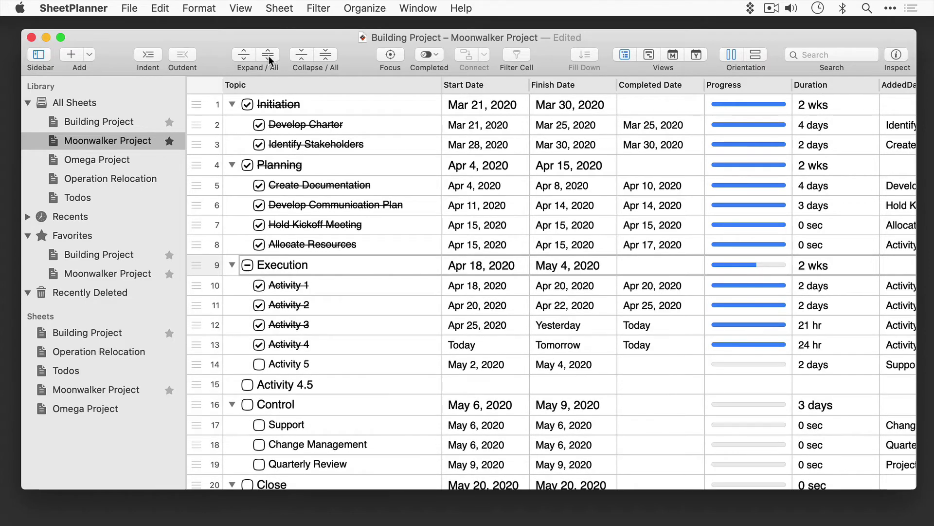
left_click(326, 54)
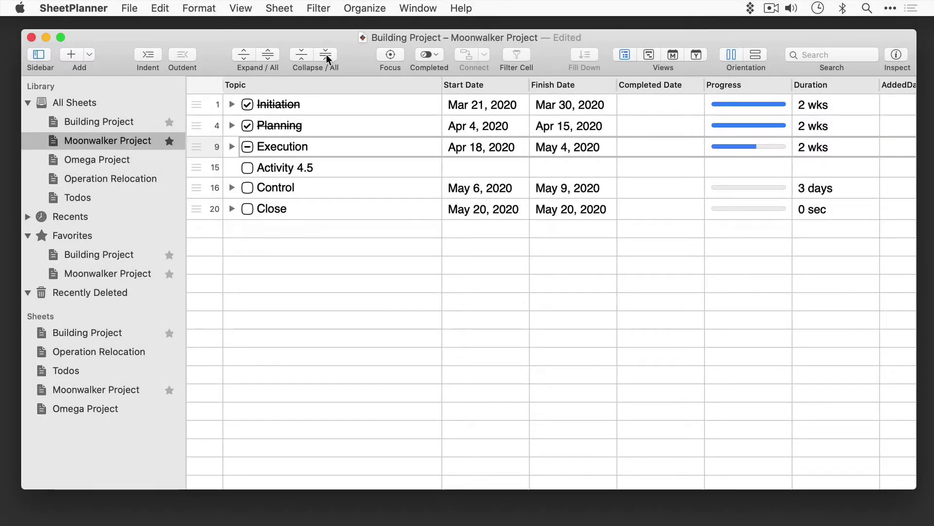
Focus the sheet on the Execution group, expand its activities, and clear the focus to show the whole project again.
left_click(389, 55)
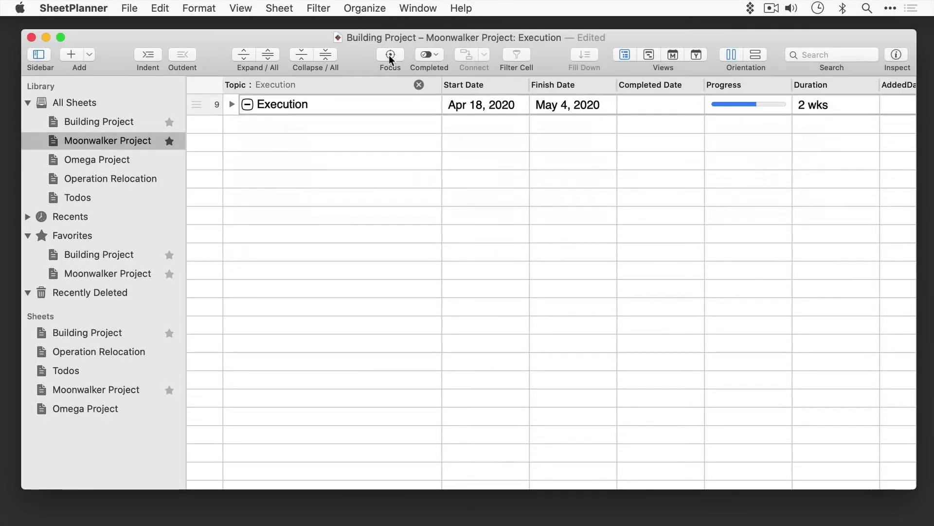
left_click(231, 104)
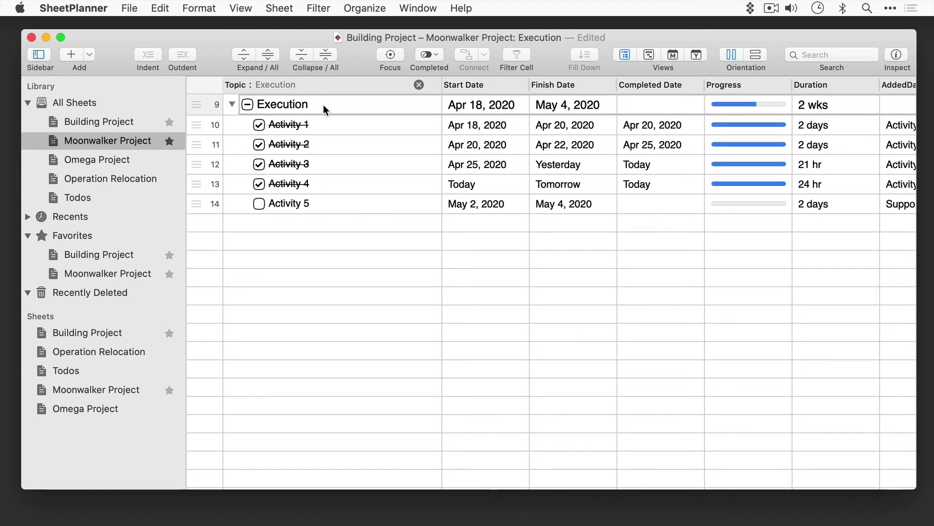
left_click(418, 85)
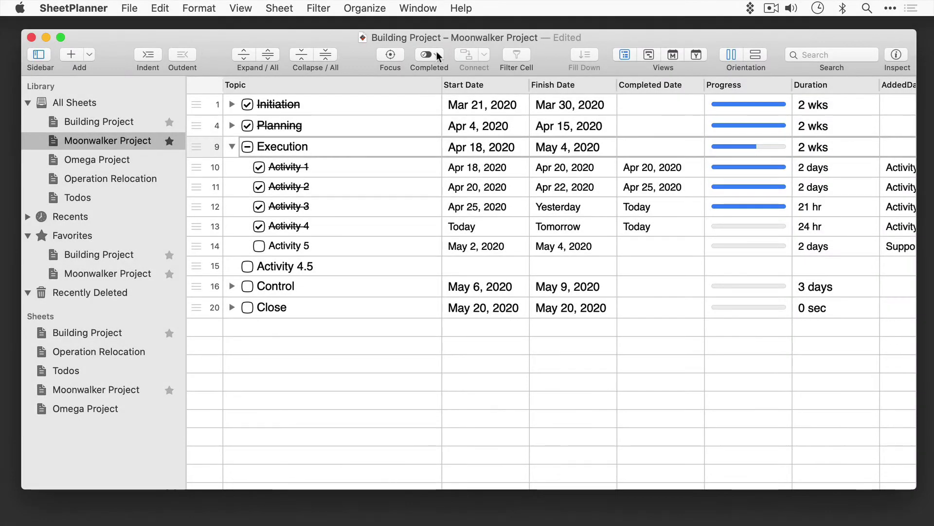
Limit the completed items to those completed today, and switch the sheet to hiding all completed items.
left_click(437, 56)
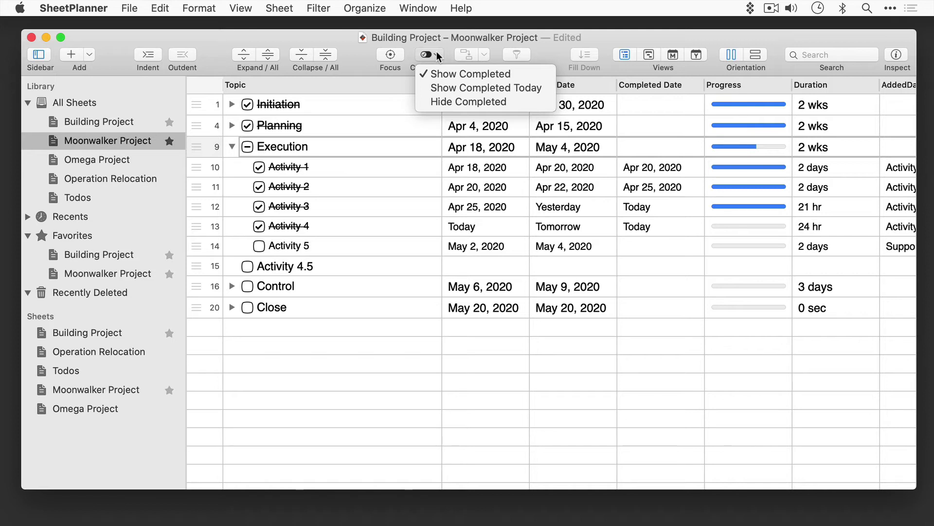
left_click(448, 86)
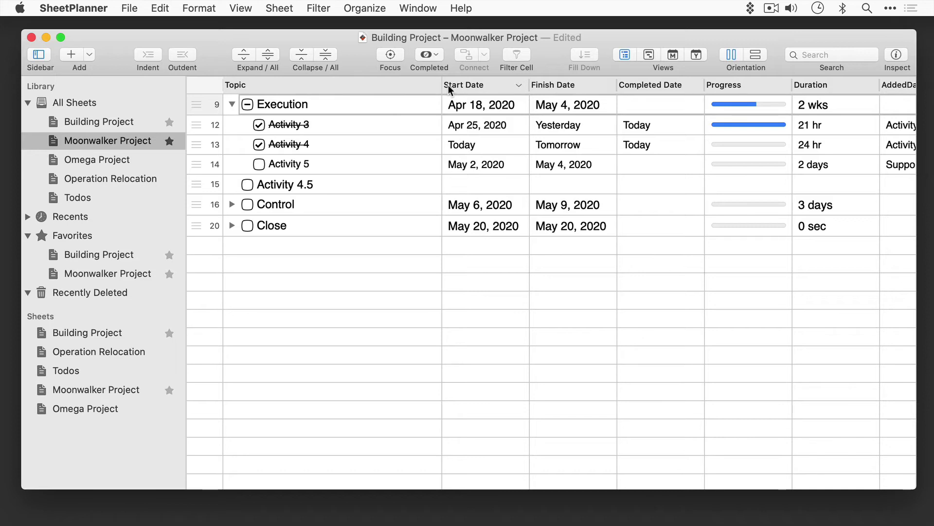
left_click(436, 53)
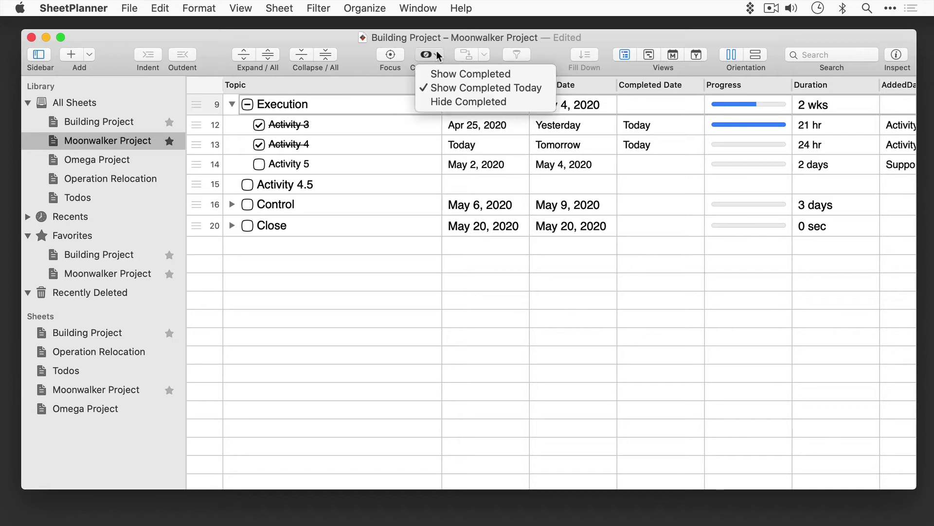
left_click(452, 101)
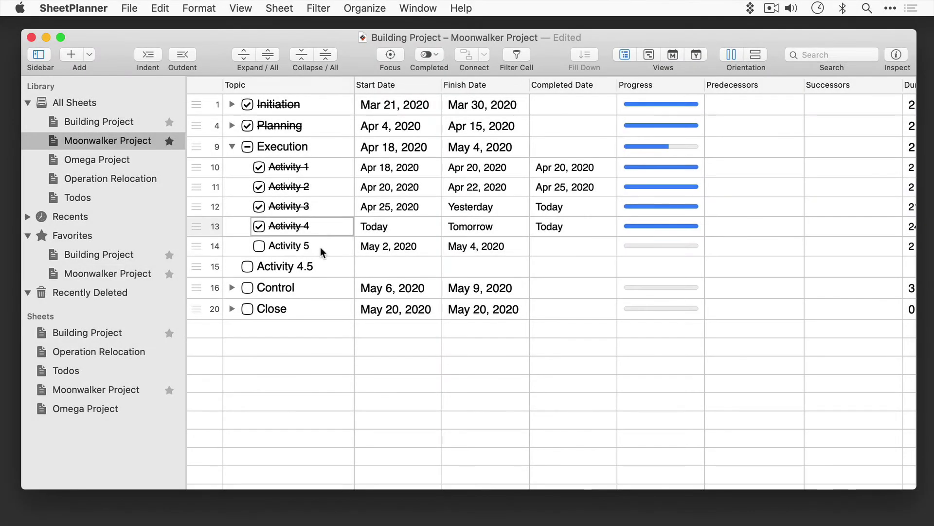
Connect Activity 4 to Activity 5 with a Finish to Start dependency, and disconnect the two rows again.
left_click(320, 246, "shift")
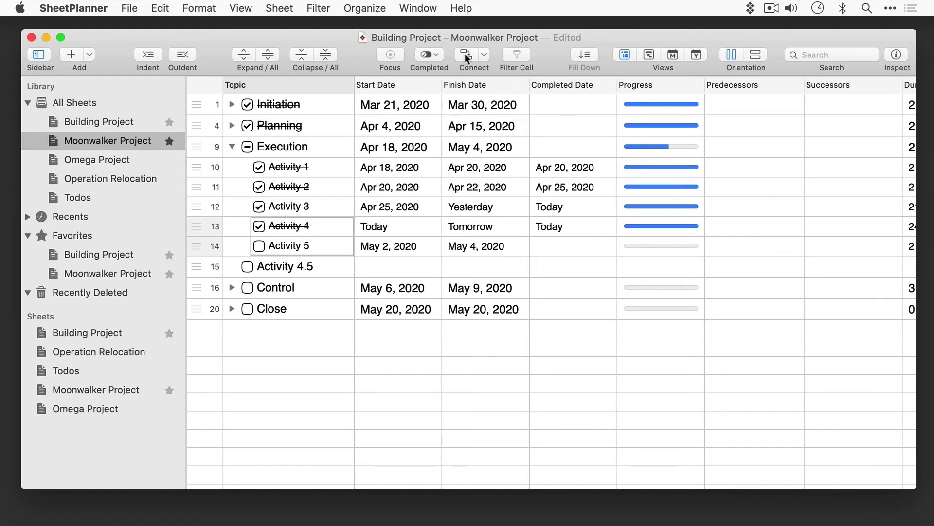
left_click(484, 54)
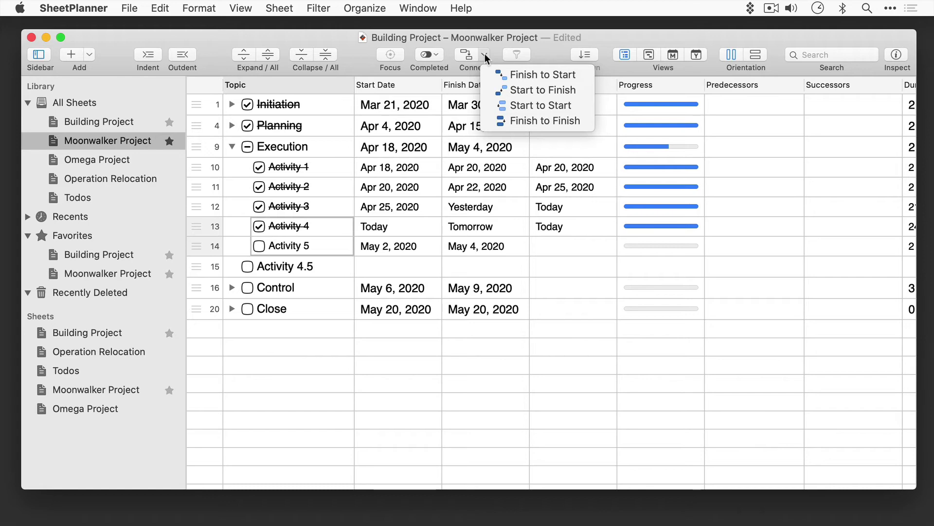
left_click(507, 71)
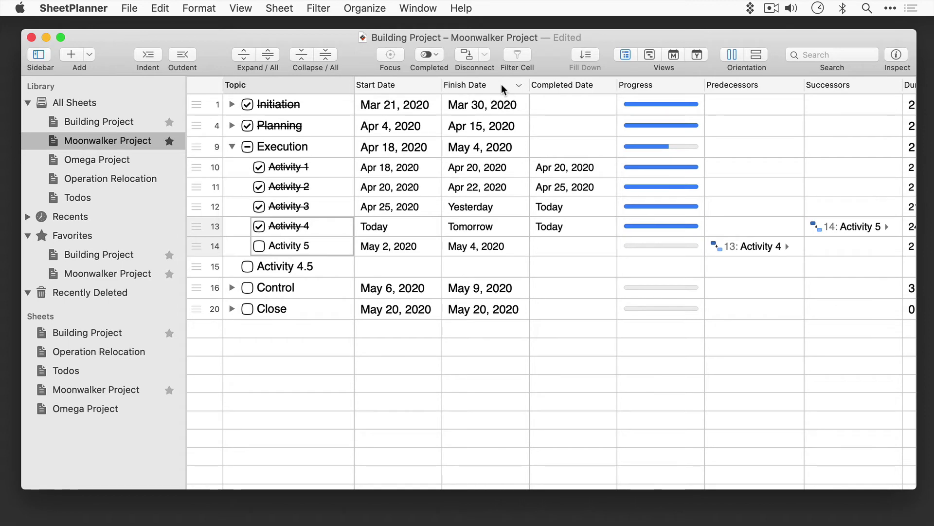
left_click(471, 55)
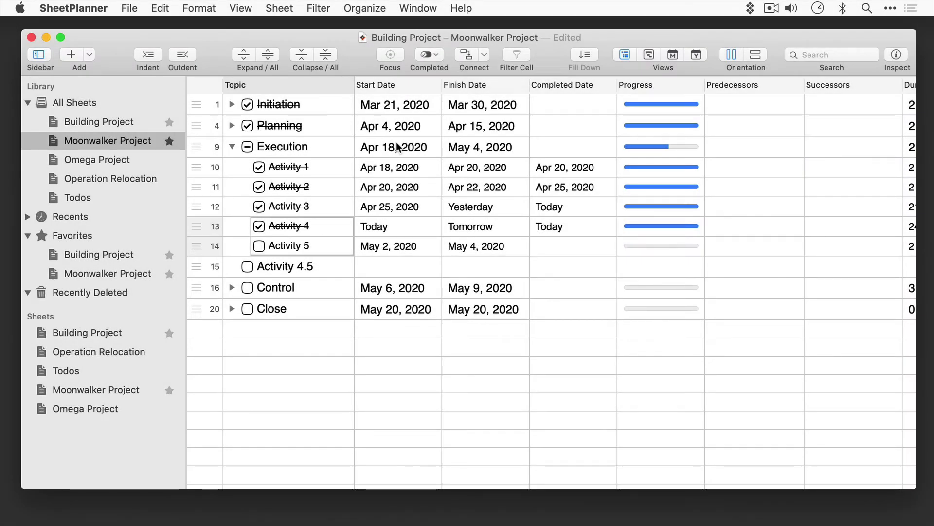
Filter the sheet by the value in the Execution row's Start Date cell.
left_click(397, 147)
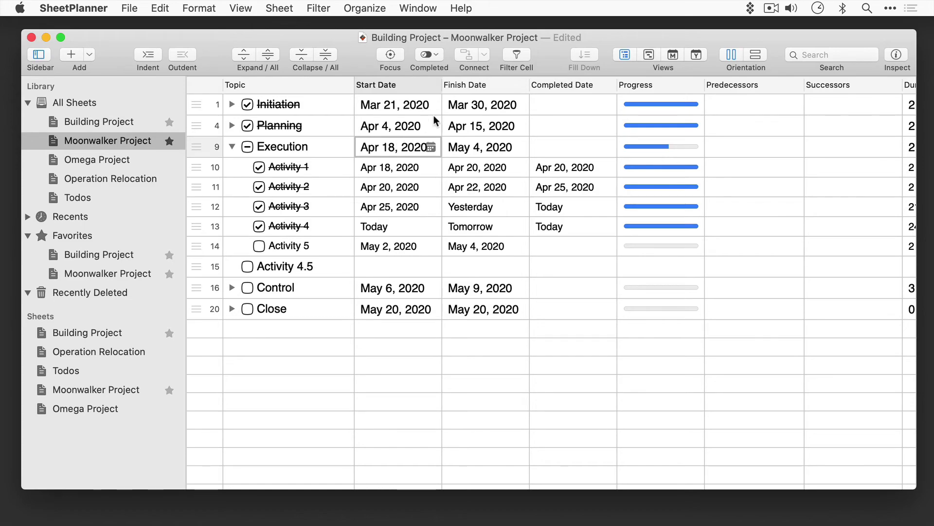
left_click(517, 54)
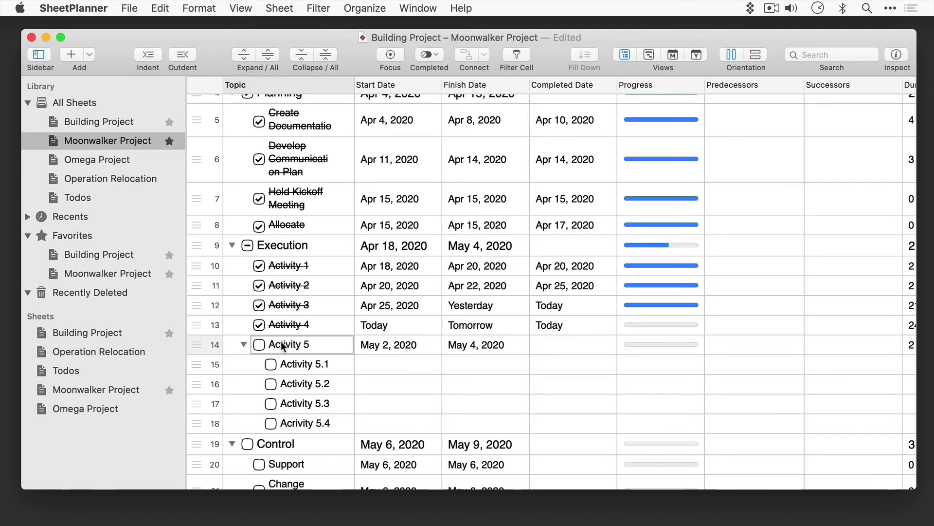
Fill Activity 5's Finish Date of May 4, 2020 down to its four sub-activities, rows 15 to 18.
left_click(484, 347)
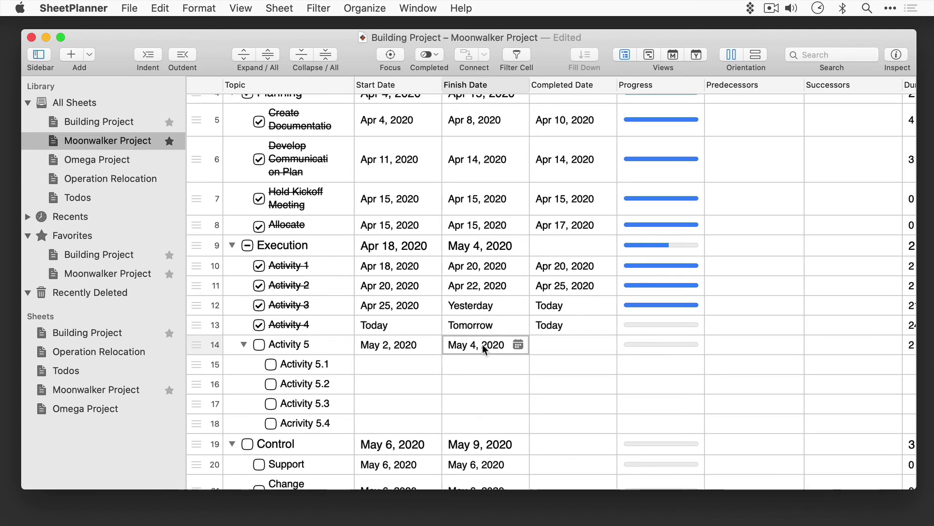
left_click(482, 425, "shift")
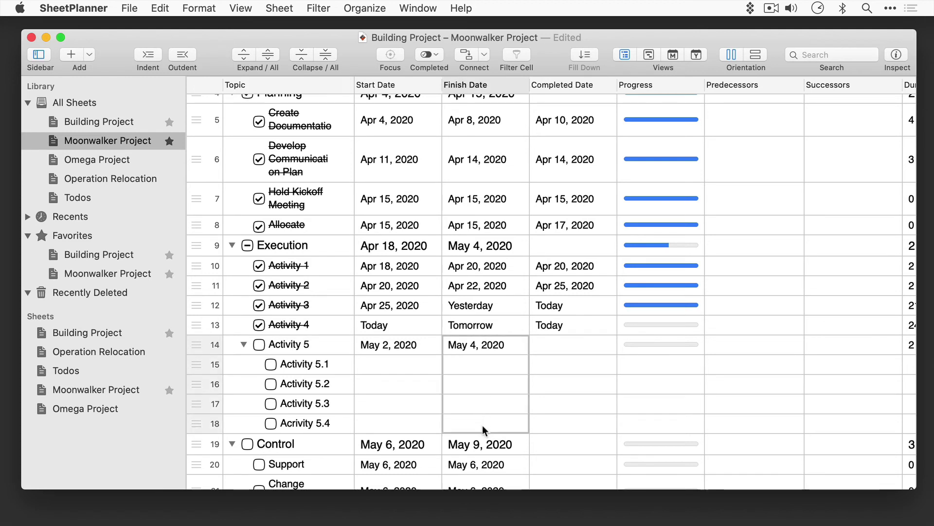
left_click(588, 57)
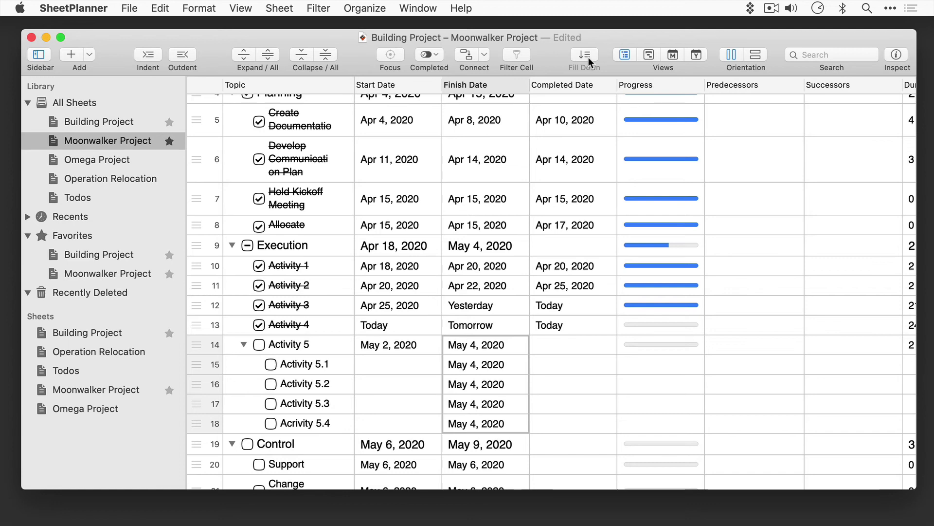
Search the Moonwalker Project sheet for "Activity" and clear the search.
left_click(816, 52)
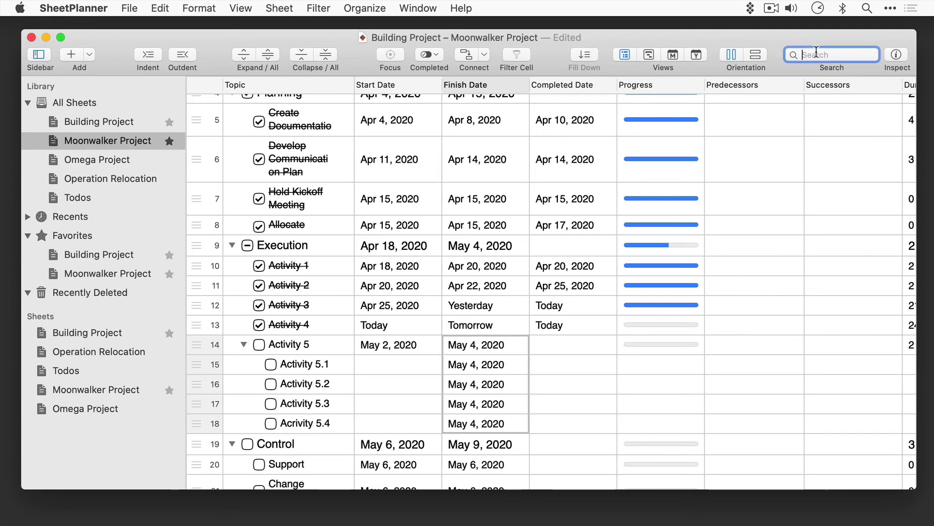
type("Activity")
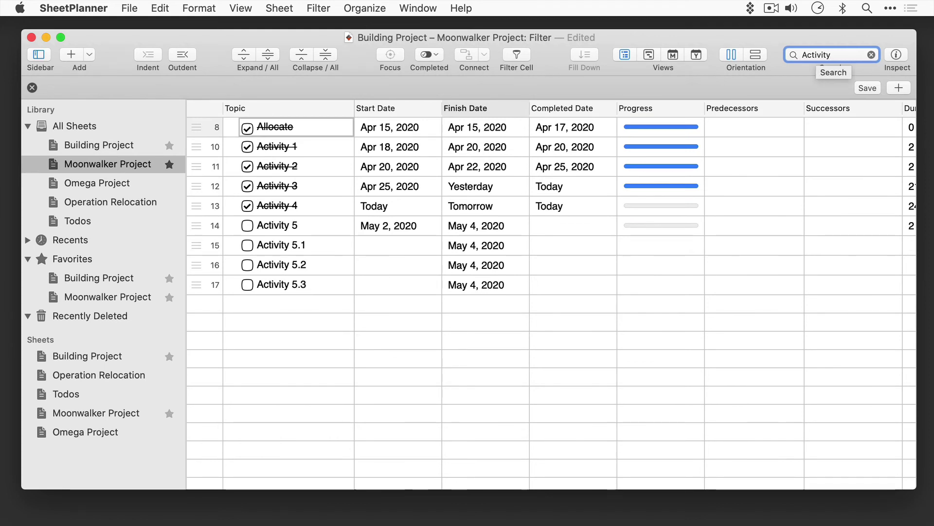
left_click(871, 55)
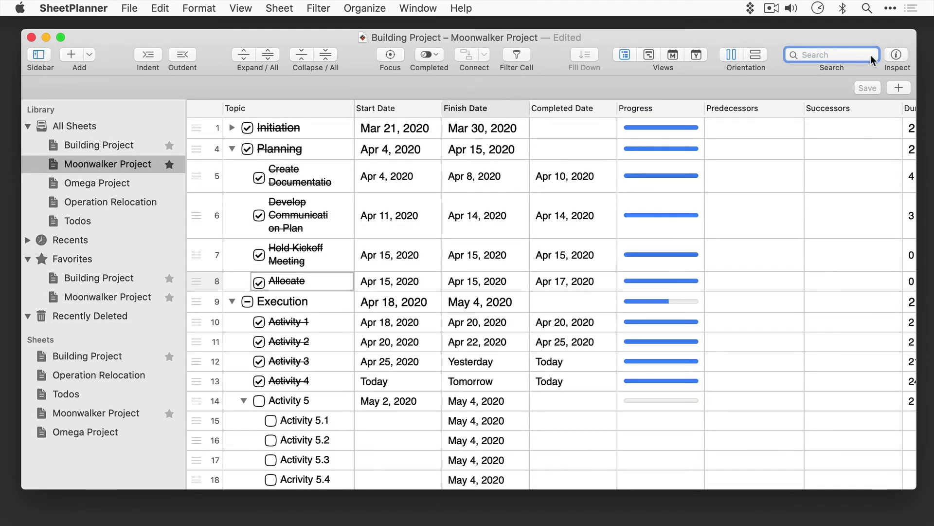
Show the inspector with the cell, column and row settings for Allocate Resources, and hide it again.
left_click(895, 55)
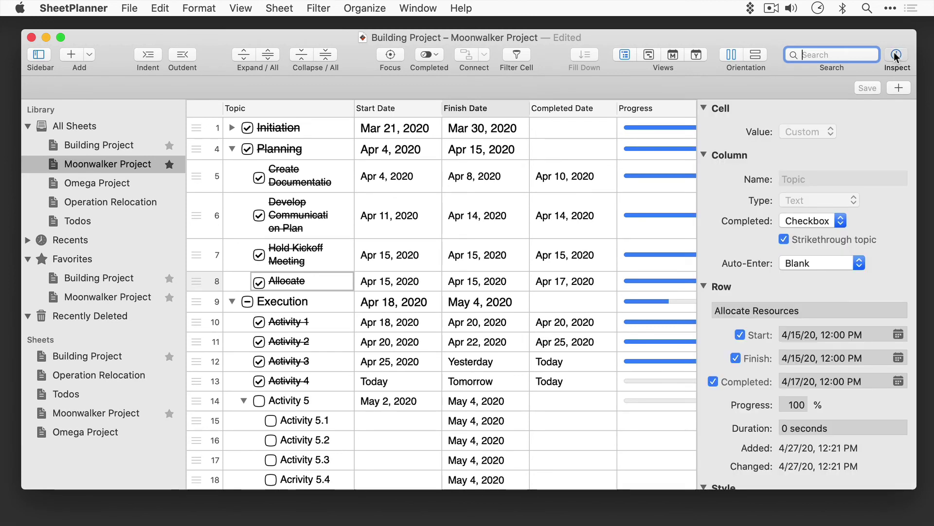
left_click(895, 55)
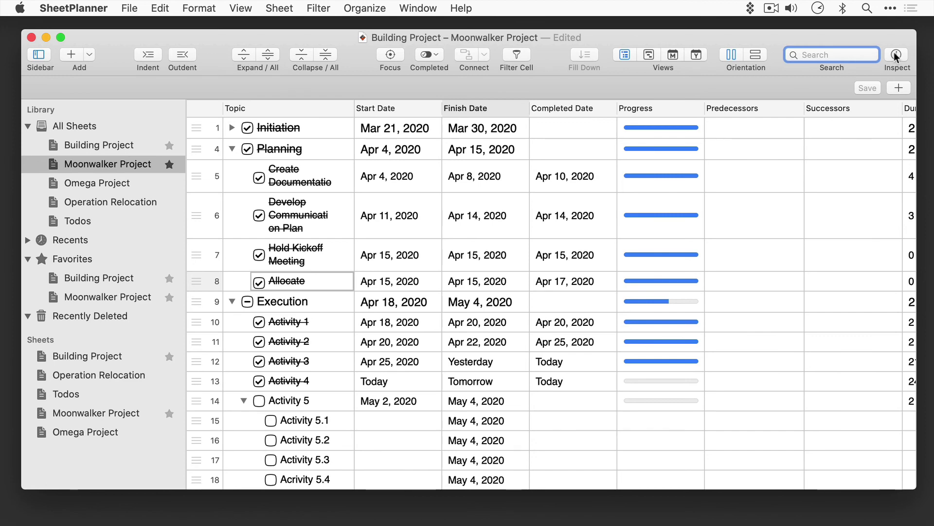
Display the Moonwalker Project as a timeline, look along its tasks into May, and switch to the month calendar view.
left_click(651, 56)
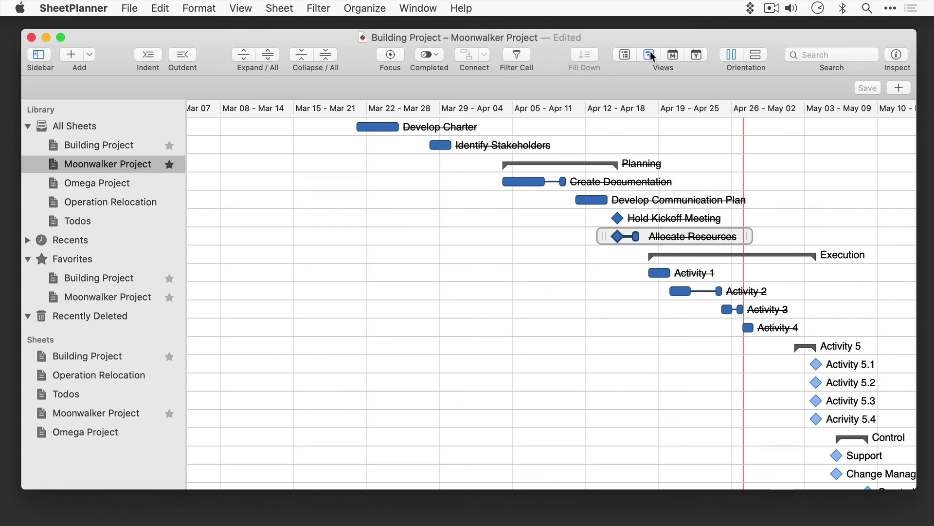
scroll(646, 184, "right", 2)
scroll(645, 183, "right", 3)
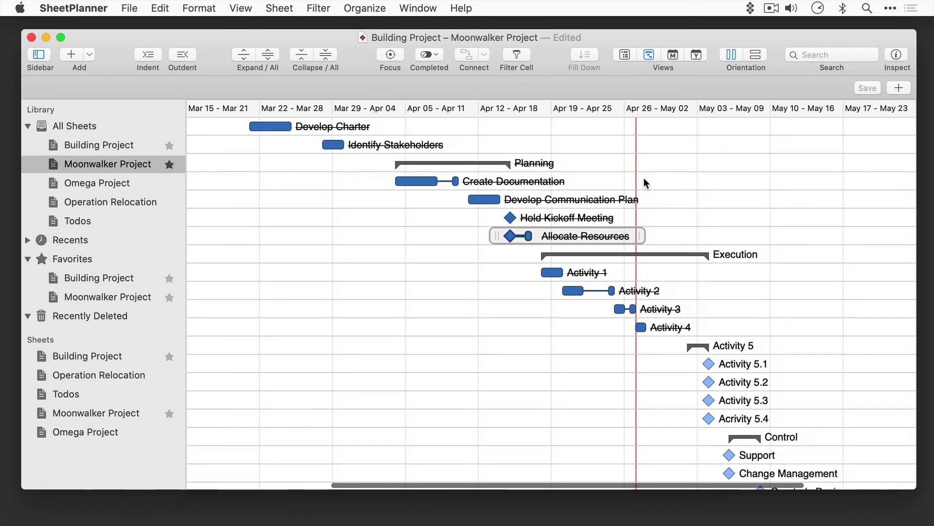
scroll(645, 183, "right", 4)
scroll(644, 178, "right", 1)
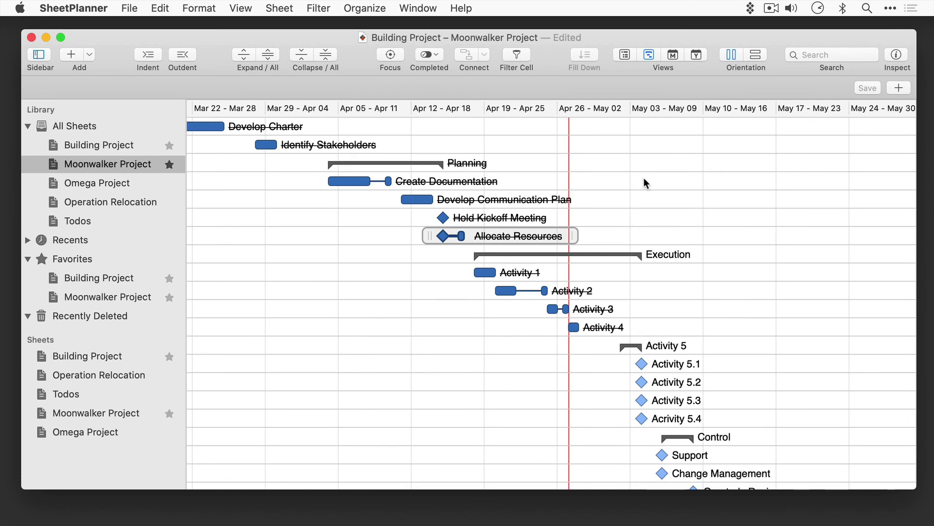
left_click(674, 52)
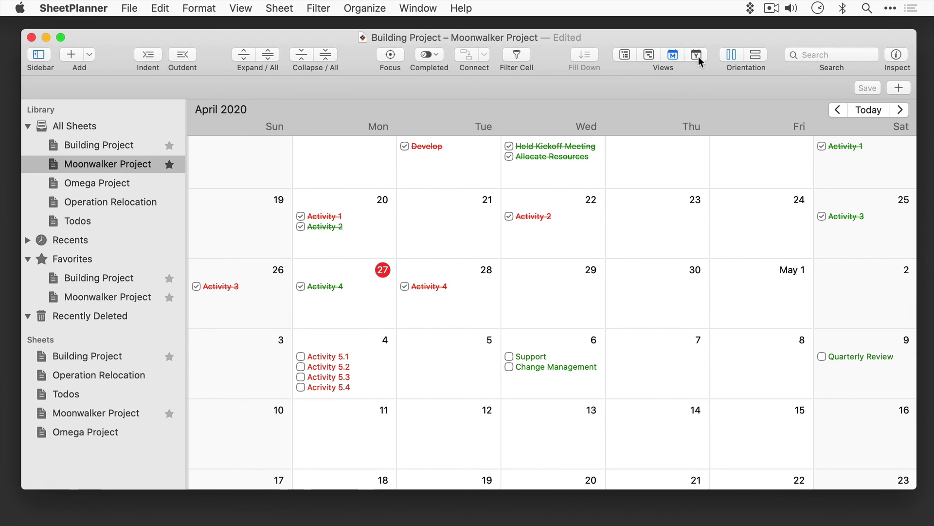
View the Moonwalker Project in the year calendar, and return to the outline with the timeline shown beside it.
left_click(698, 58)
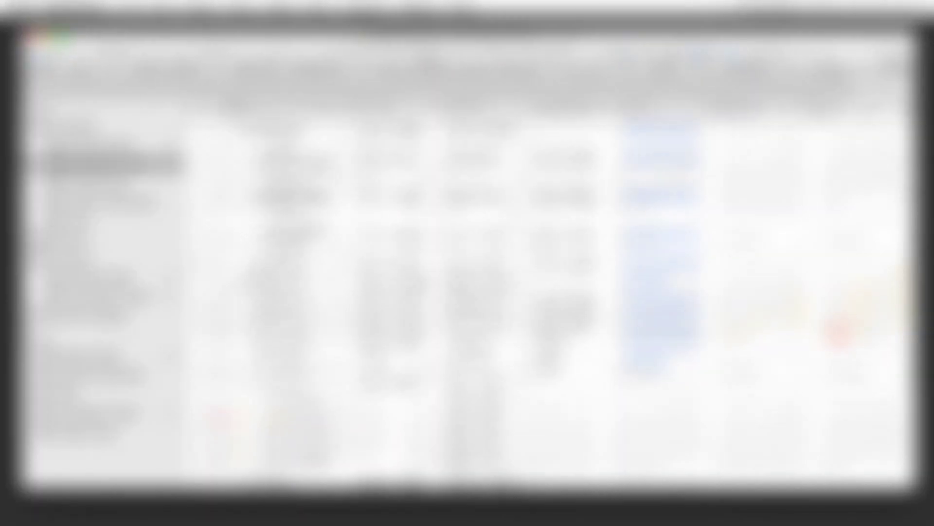
left_click(624, 55)
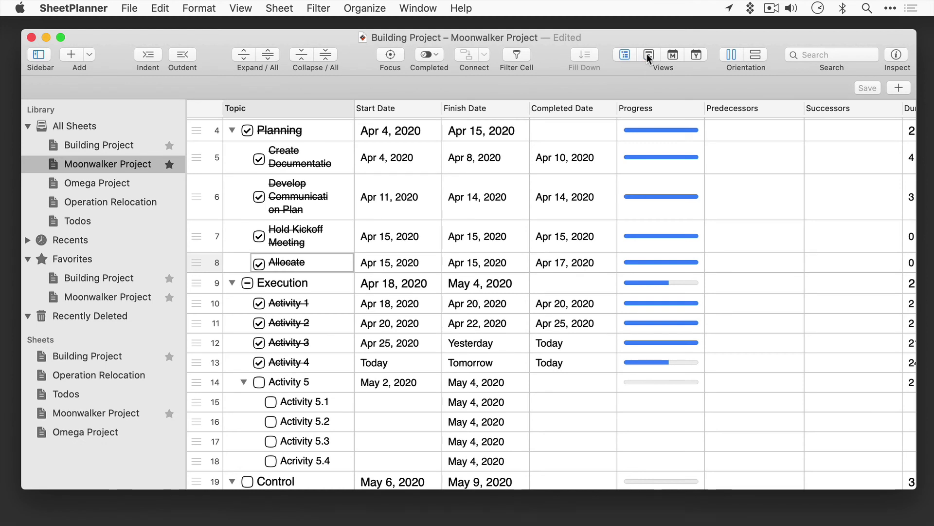
left_click(647, 54)
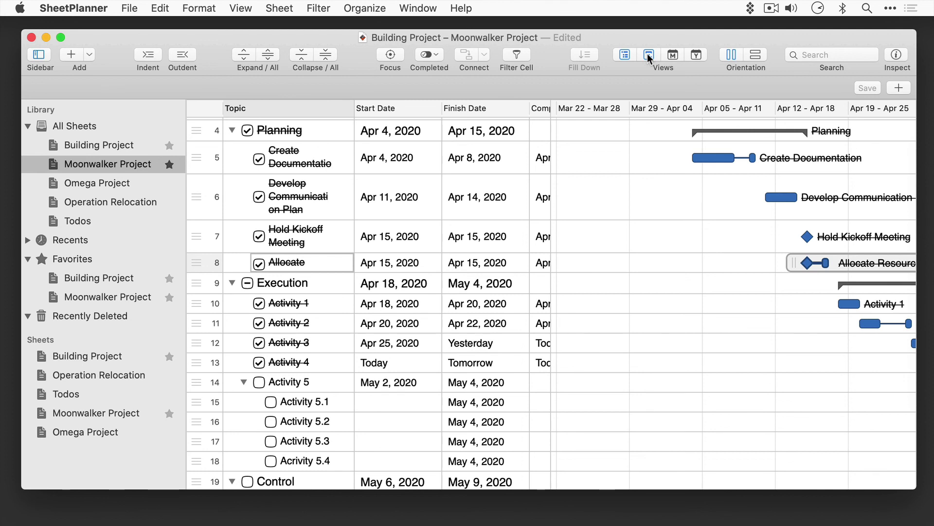
Stack the outline above the timeline, enlarge the outline's area, and show the month calendar as the only view.
left_click(756, 54)
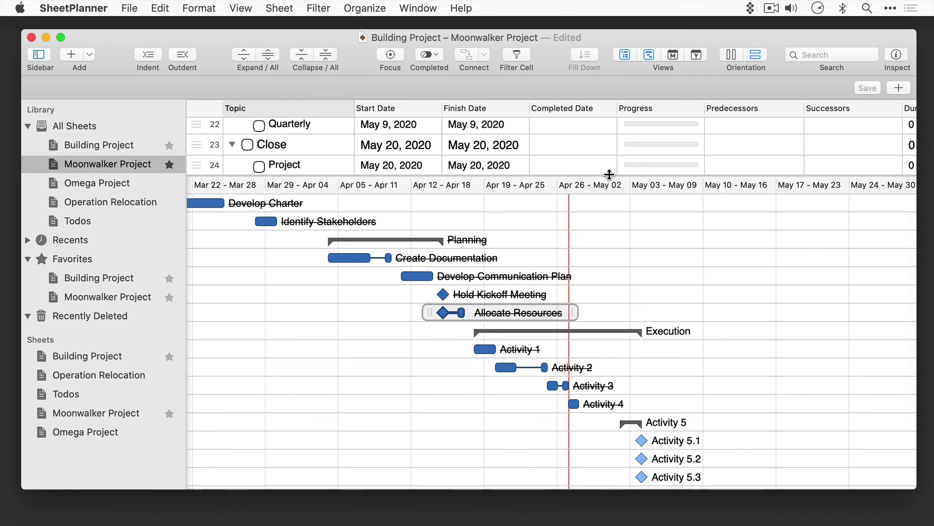
left_click_drag(609, 175, 610, 254)
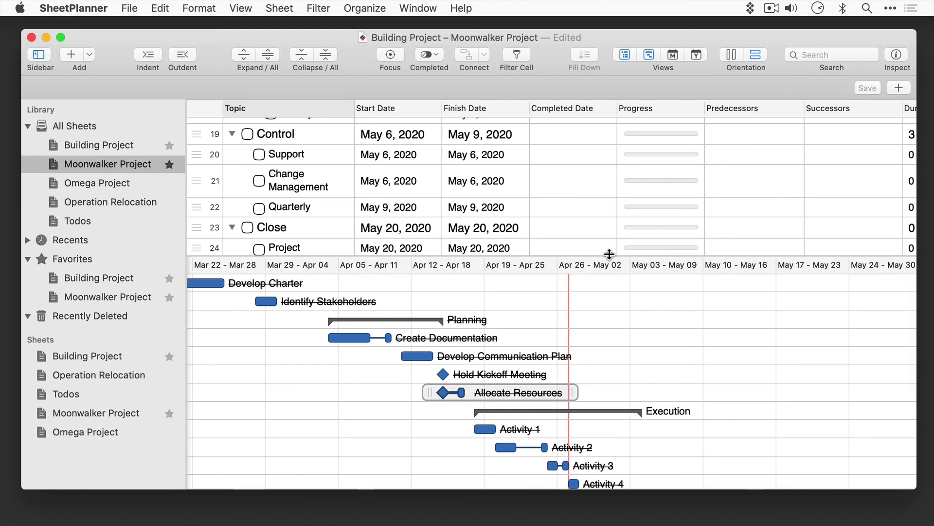
left_click(673, 54, "alt")
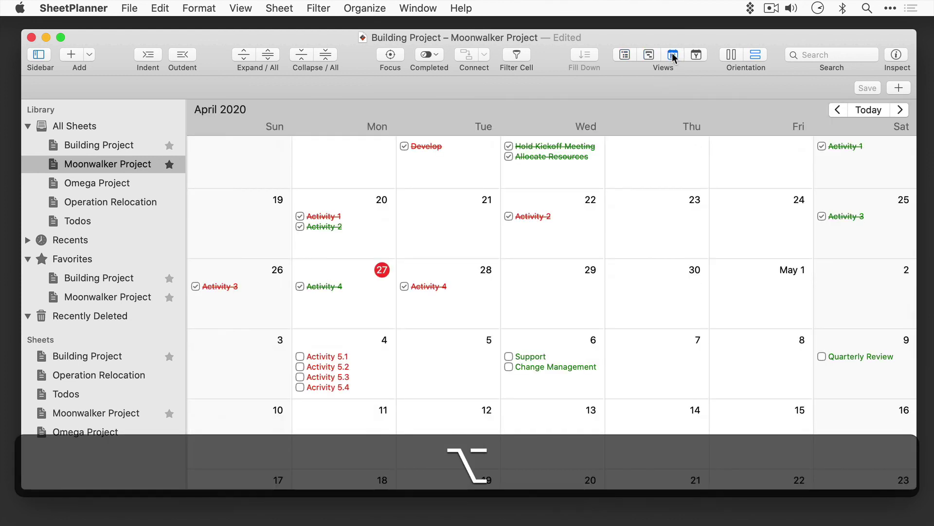